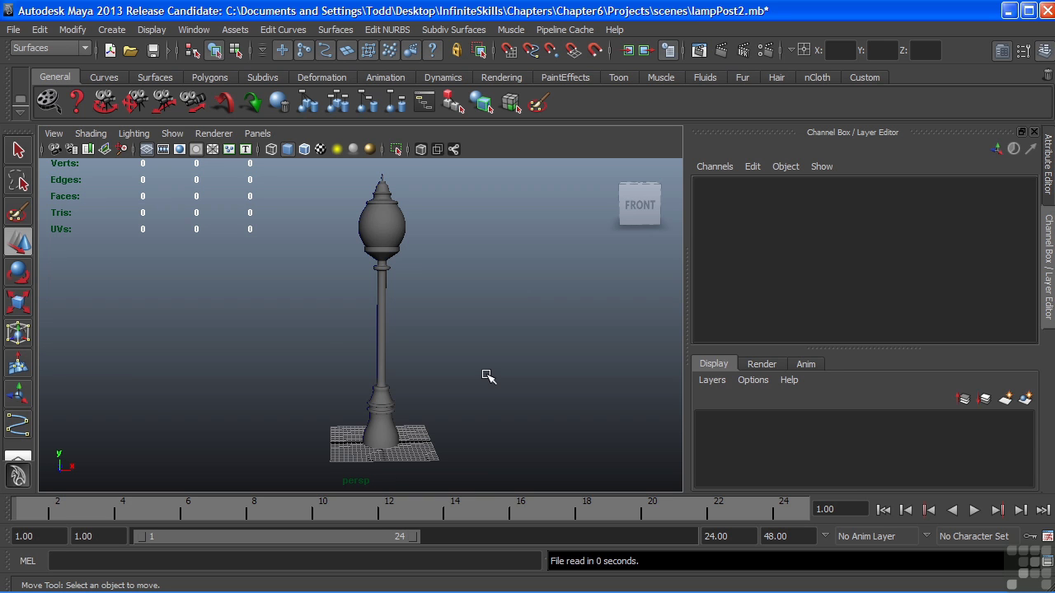
Tumble and dolly the camera to a closer, slightly turned view of the lamp post
alt+right_drag(299, 343, 424, 323)
alt+drag(423, 322, 487, 322)
alt+right_drag(487, 323, 394, 313)
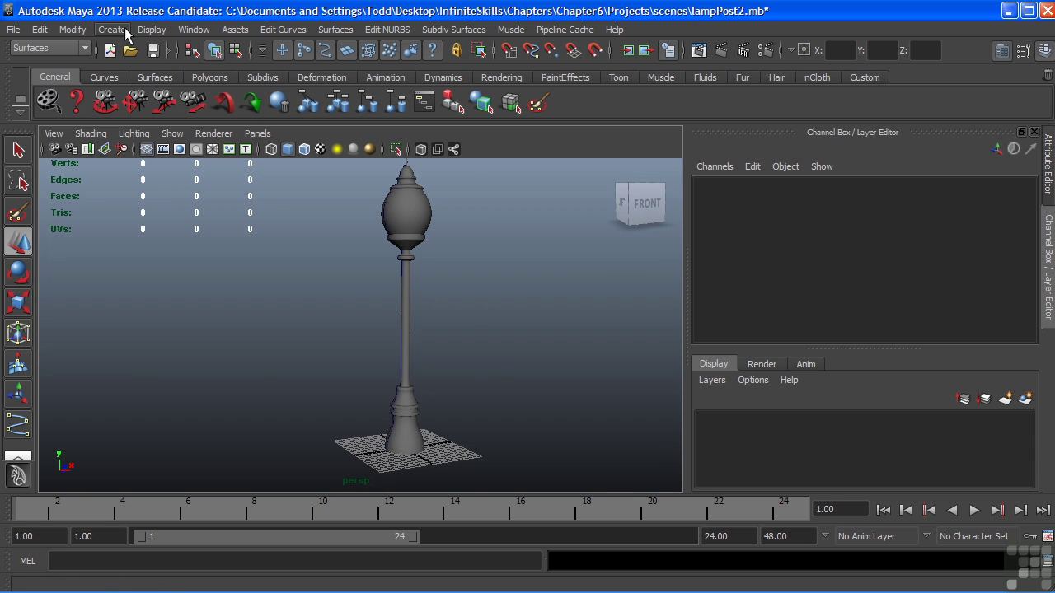
click(127, 33)
mouse_move(148, 53)
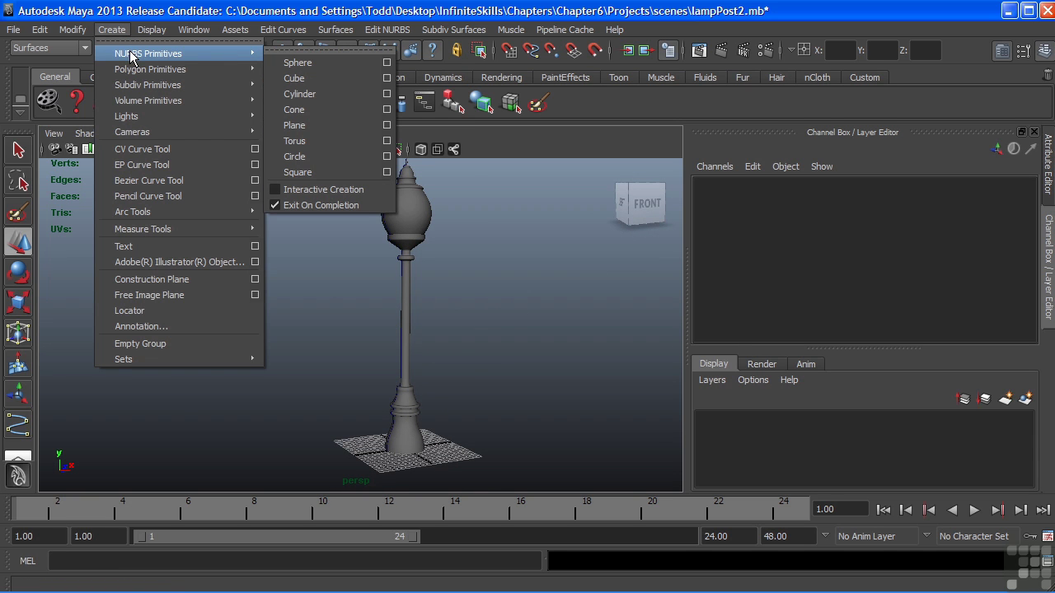
Create nurbsCircle1 at the origin using reset default NURBS circle settings
click(387, 156)
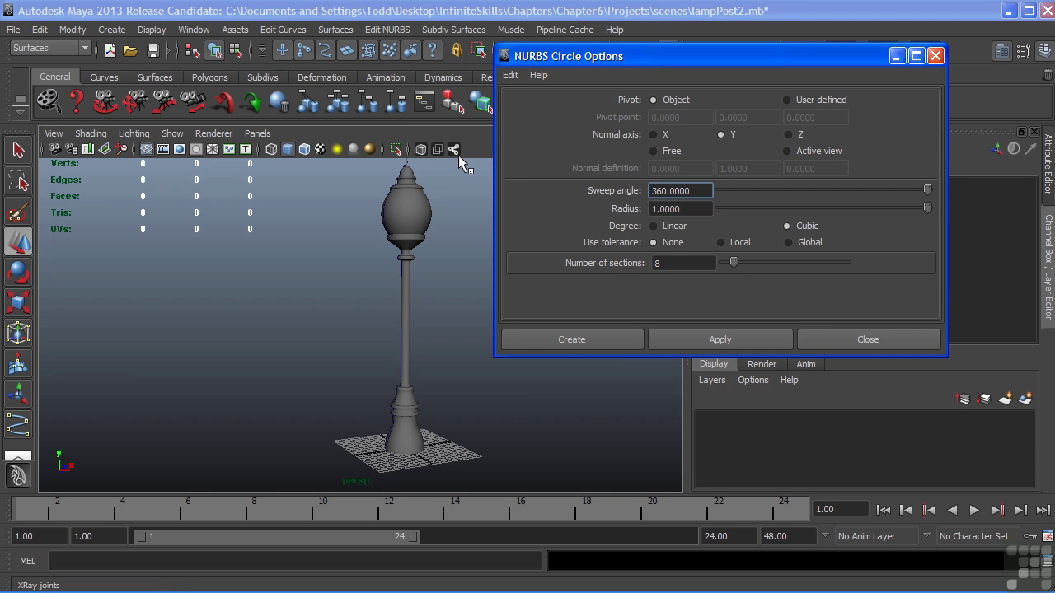
click(513, 75)
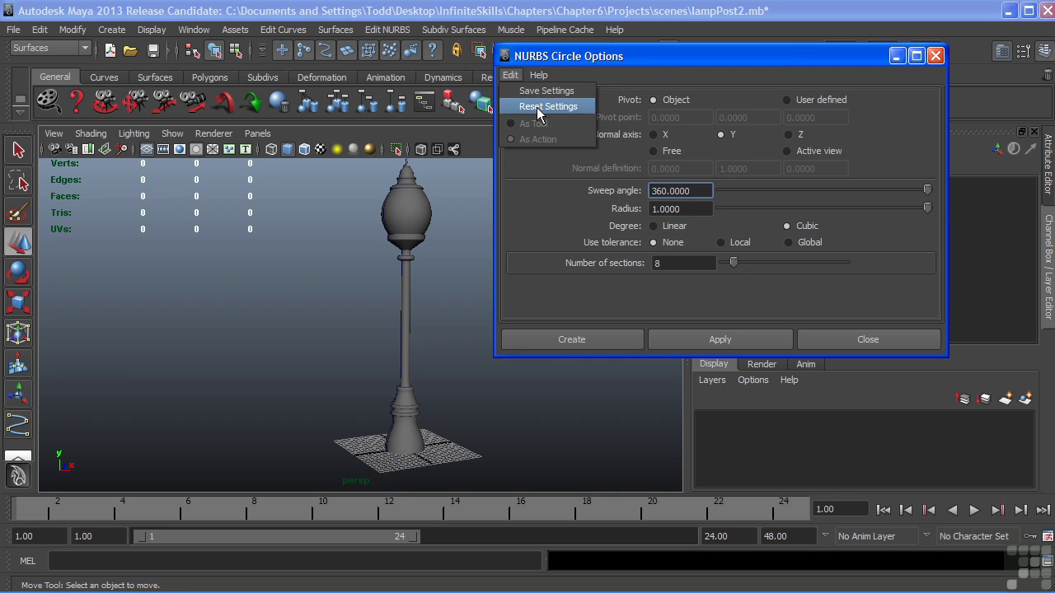
click(539, 108)
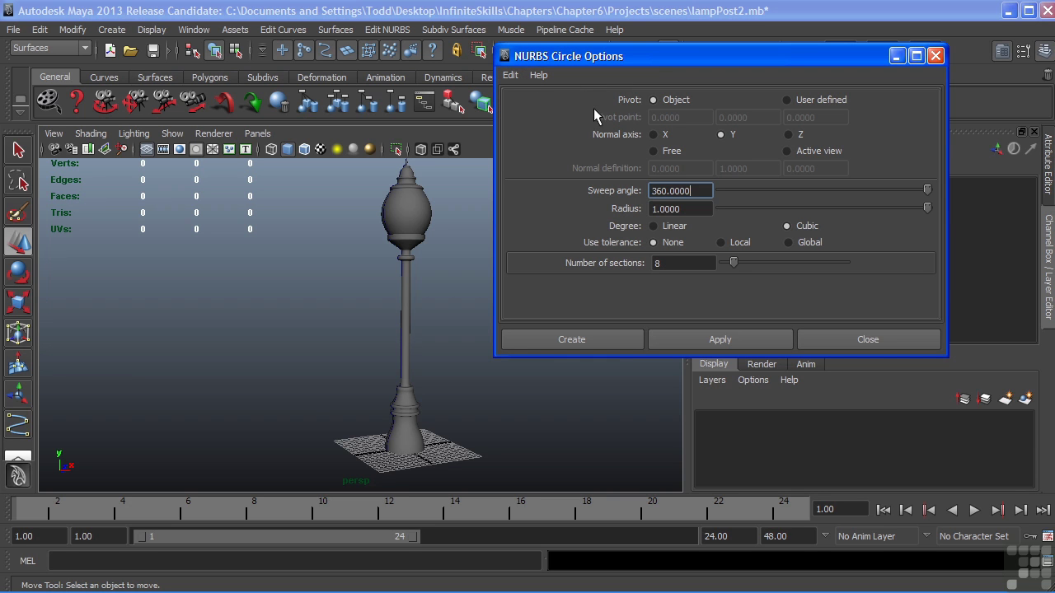
click(575, 339)
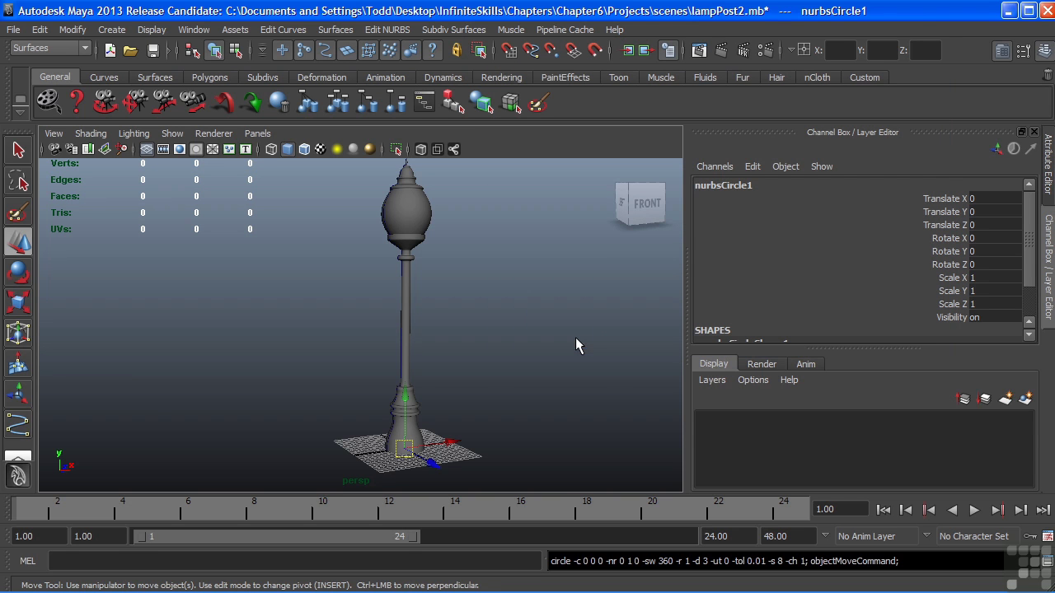
Raise the circle up along the pole toward its upper section
mouse_move(407, 401)
mouse_down()
mouse_move(404, 306)
mouse_move(429, 303)
mouse_move(417, 301)
mouse_up()
scroll(487, 308, up, 5)
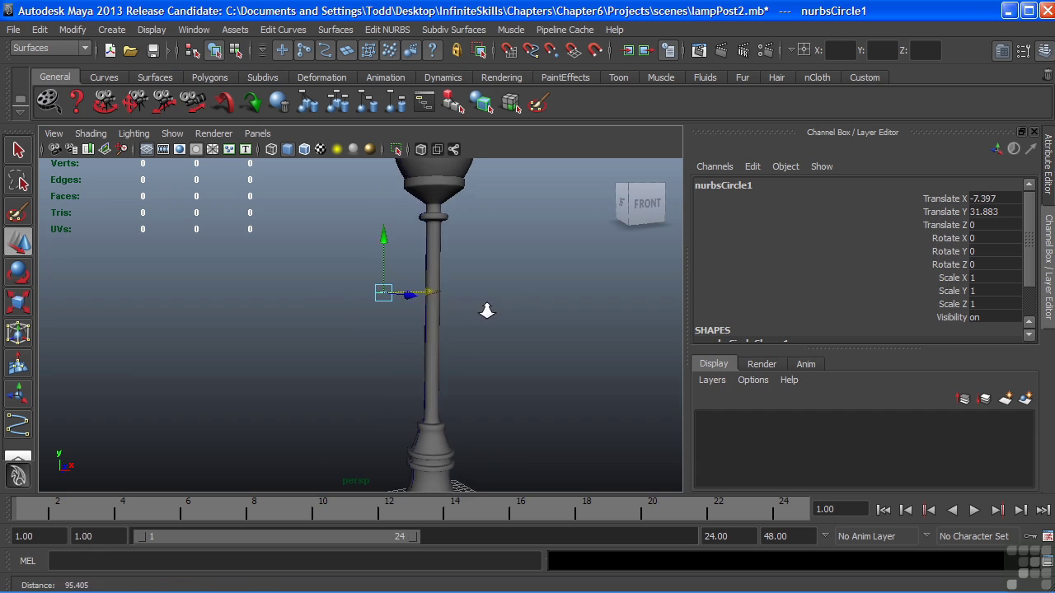
drag(365, 254, 365, 220)
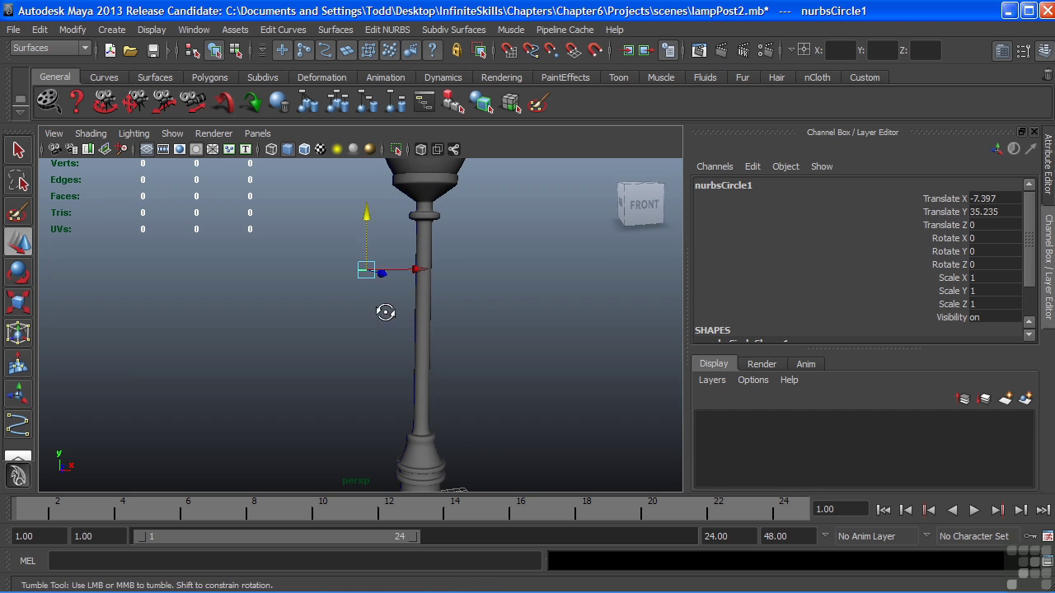
mouse_move(384, 305)
alt+mouse_down()
mouse_move(376, 336)
mouse_move(445, 266)
mouse_move(433, 287)
alt+mouse_up()
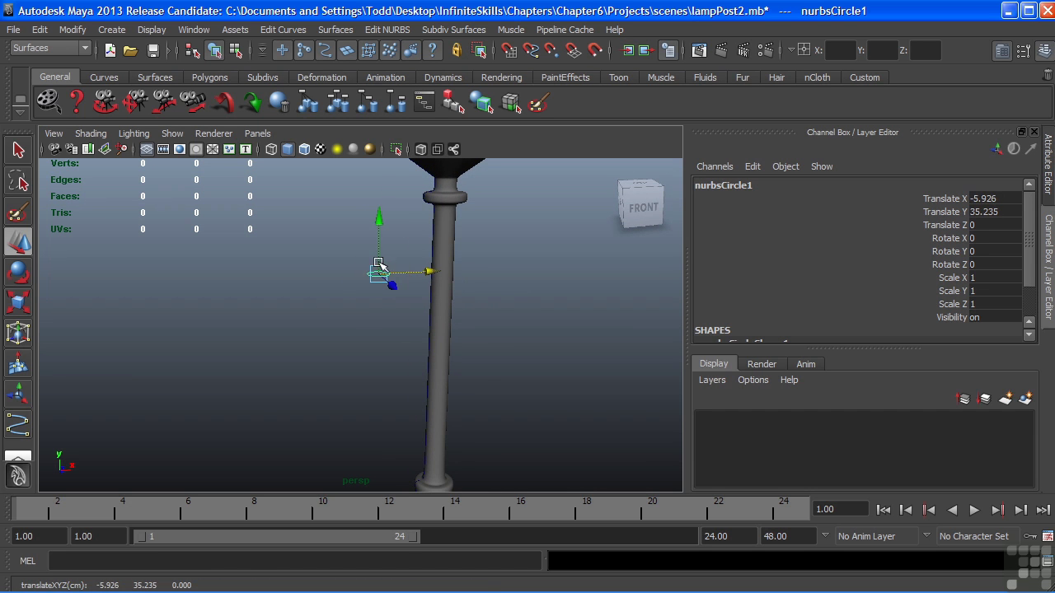
Rotate the circle 90 degrees on Z so it stands upright
key(e)
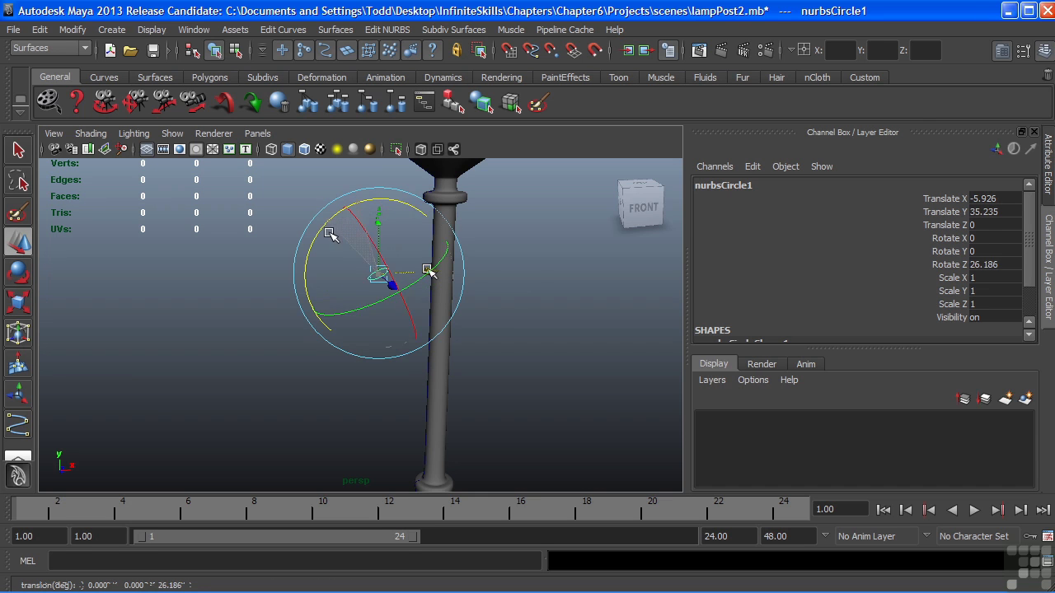
drag(329, 231, 429, 271)
text(90)
key(Return)
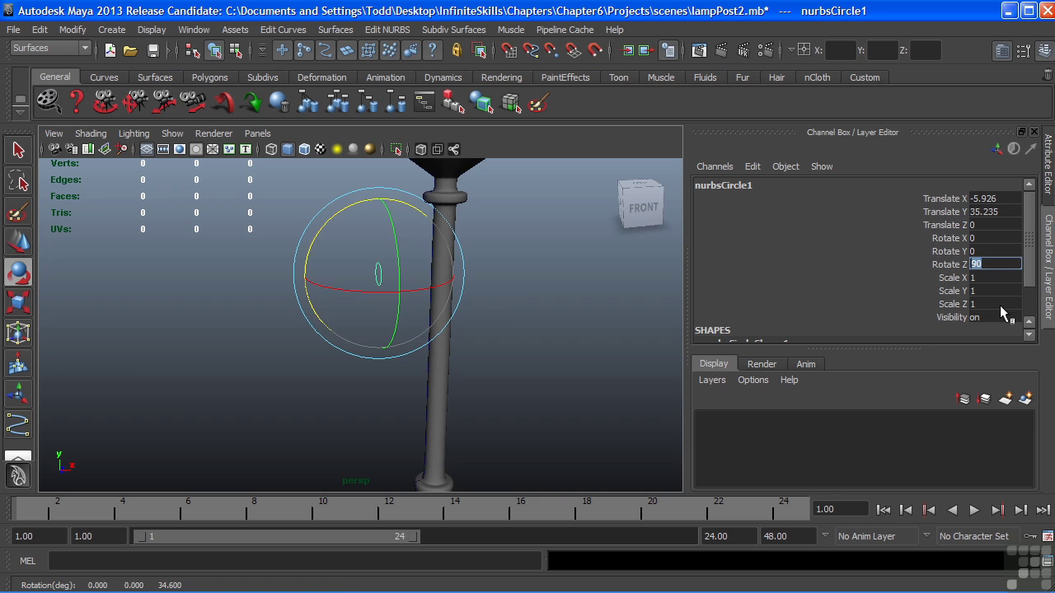
Slide the circle in beside the pole shaft, to X -3.71, Y 35.235
mouse_move(531, 228)
alt+mouse_down()
mouse_move(454, 273)
mouse_move(494, 261)
mouse_move(464, 306)
mouse_move(497, 321)
alt+mouse_up()
alt+middle_drag(493, 312, 483, 306)
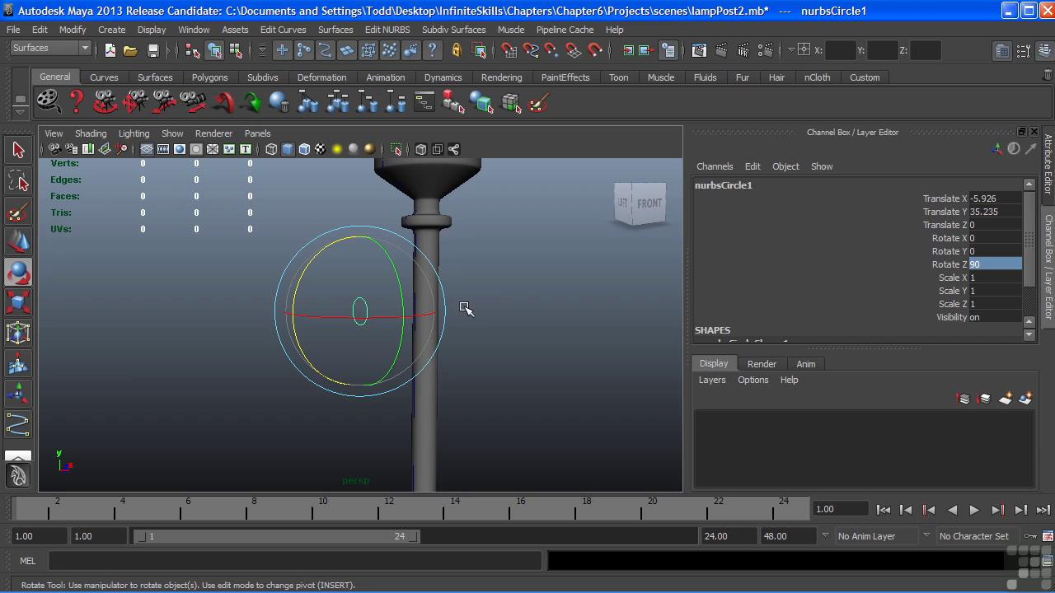
mouse_move(467, 306)
alt+mouse_down()
mouse_move(471, 315)
mouse_move(452, 324)
mouse_move(423, 322)
mouse_move(477, 318)
alt+mouse_up()
key(w)
mouse_move(352, 335)
mouse_down()
mouse_move(424, 350)
mouse_move(462, 325)
mouse_move(442, 346)
mouse_up()
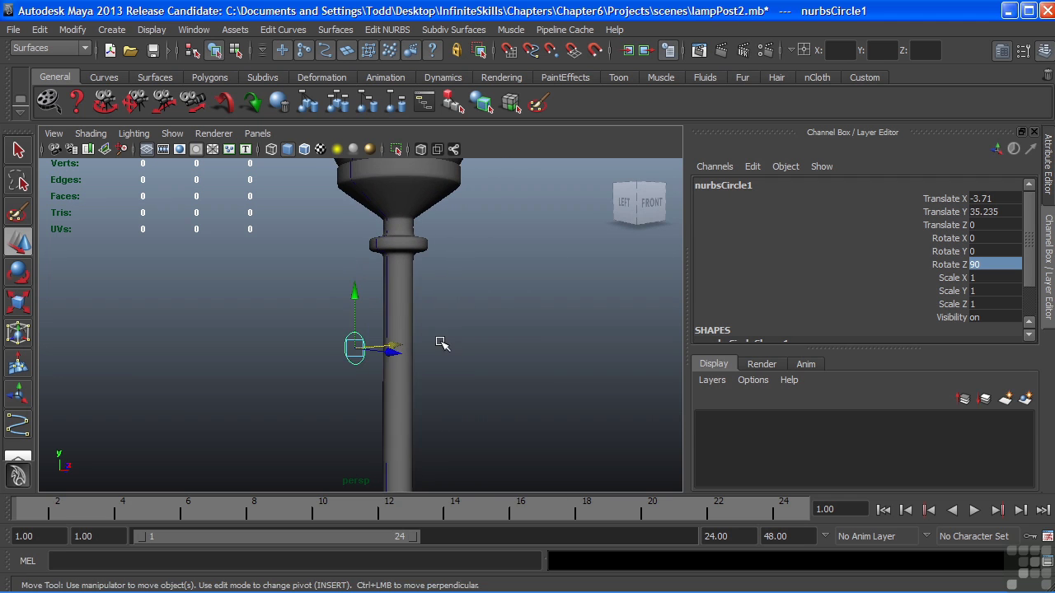
click(400, 30)
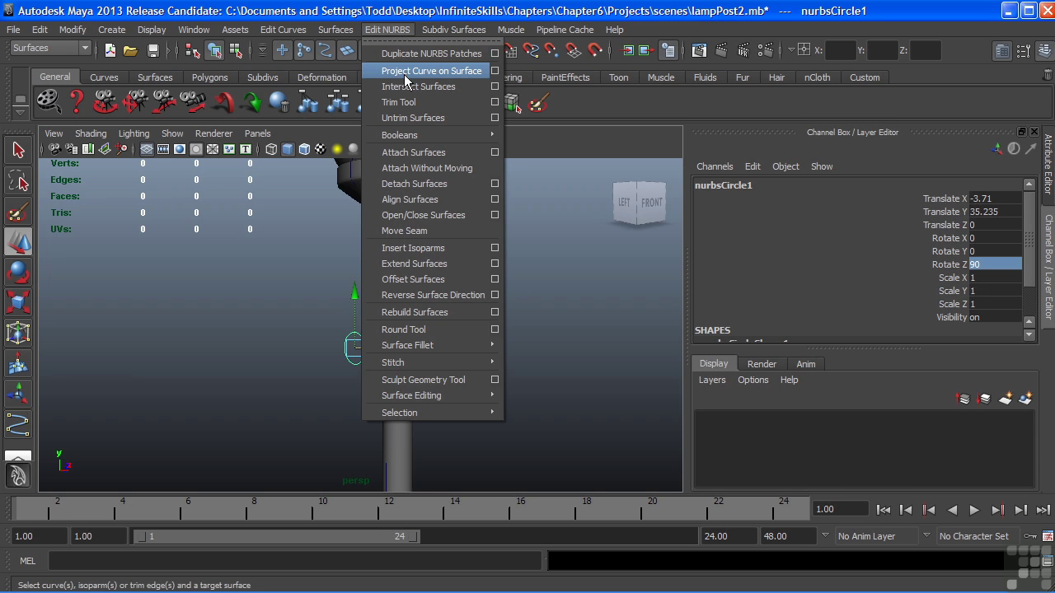
Open the Project Curve on Surface options and drag the dialog clear of the model
click(496, 73)
drag(591, 61, 622, 106)
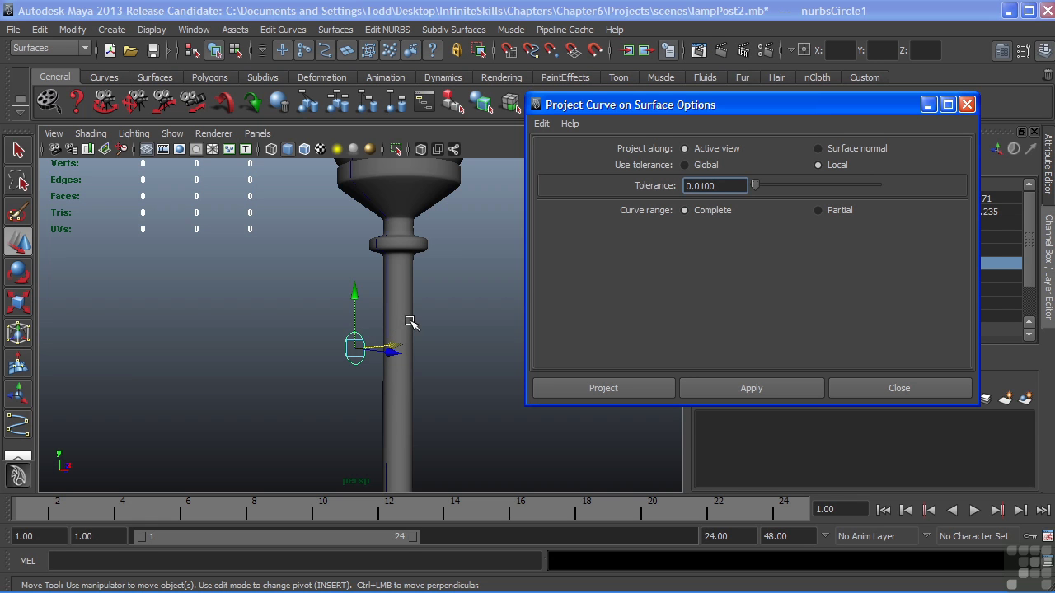
key(space)
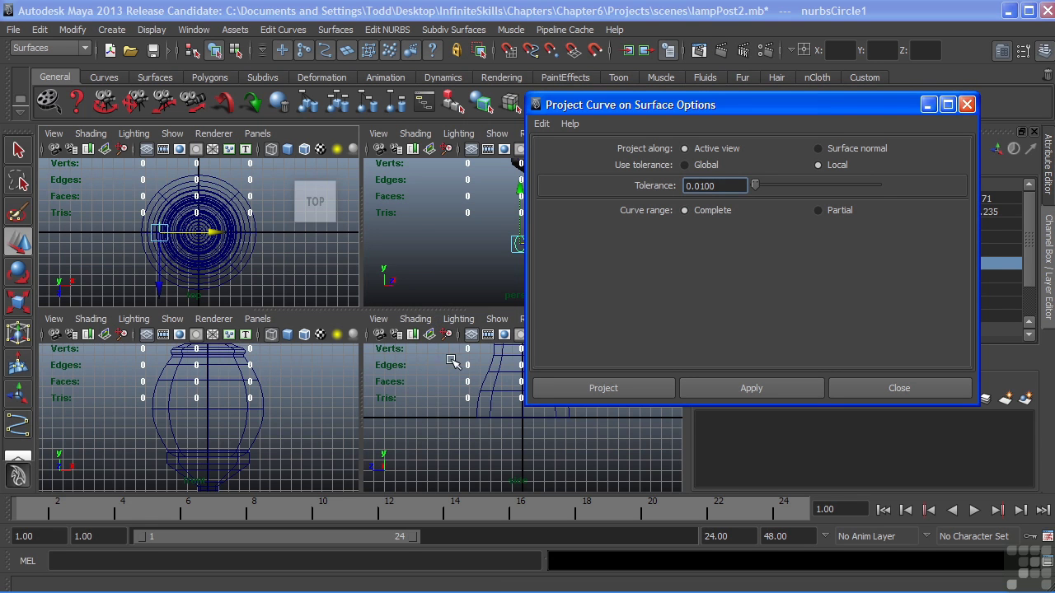
From the zoomed side view, project nurbsCircle1 onto the pole's revolved surface
key(space)
key(a)
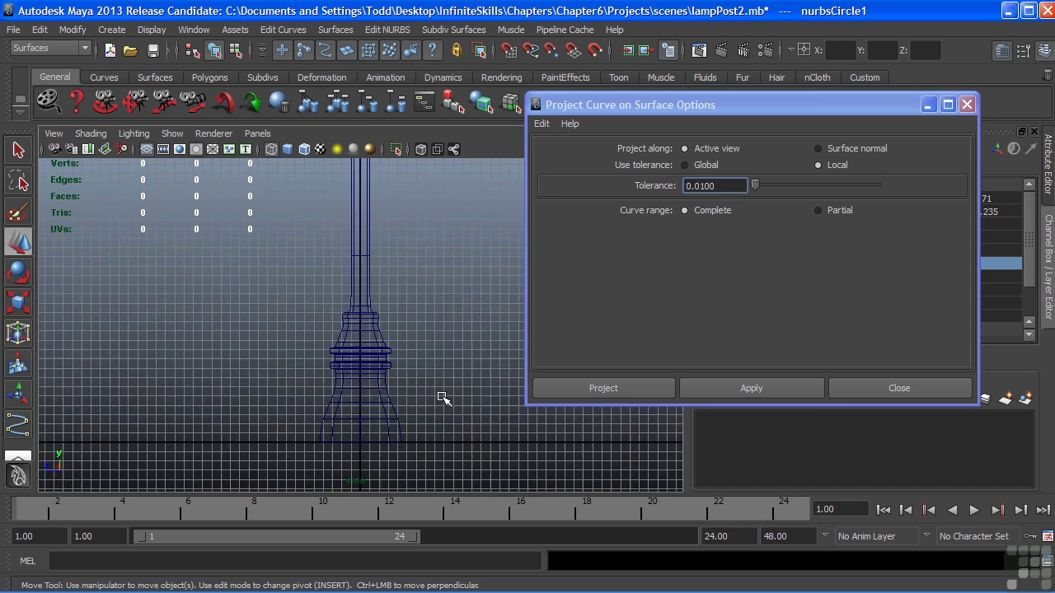
mouse_move(278, 308)
alt+right_down()
mouse_move(412, 290)
mouse_move(404, 319)
alt+right_up()
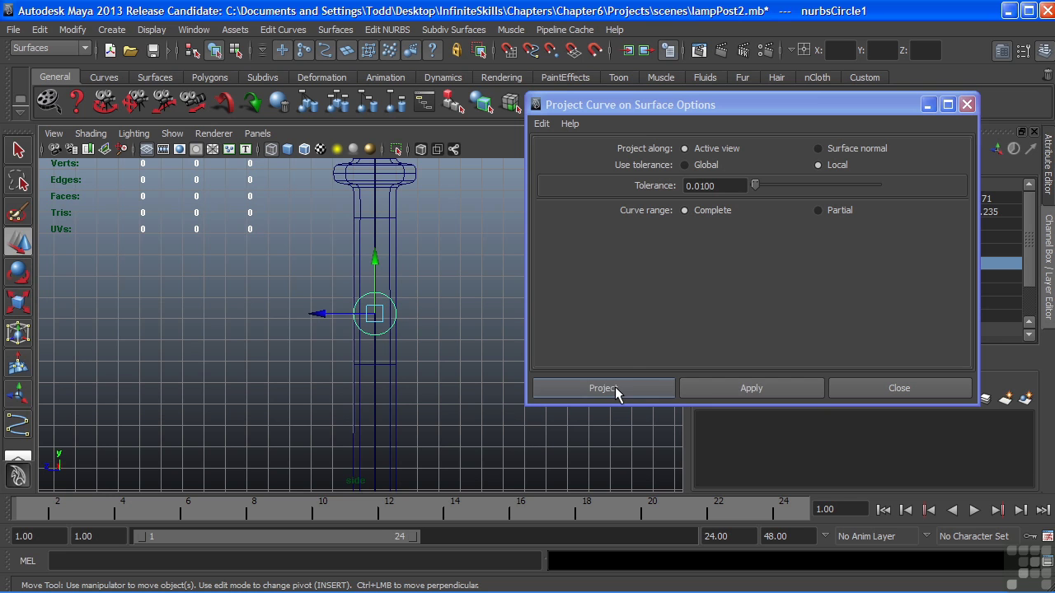
click(395, 377)
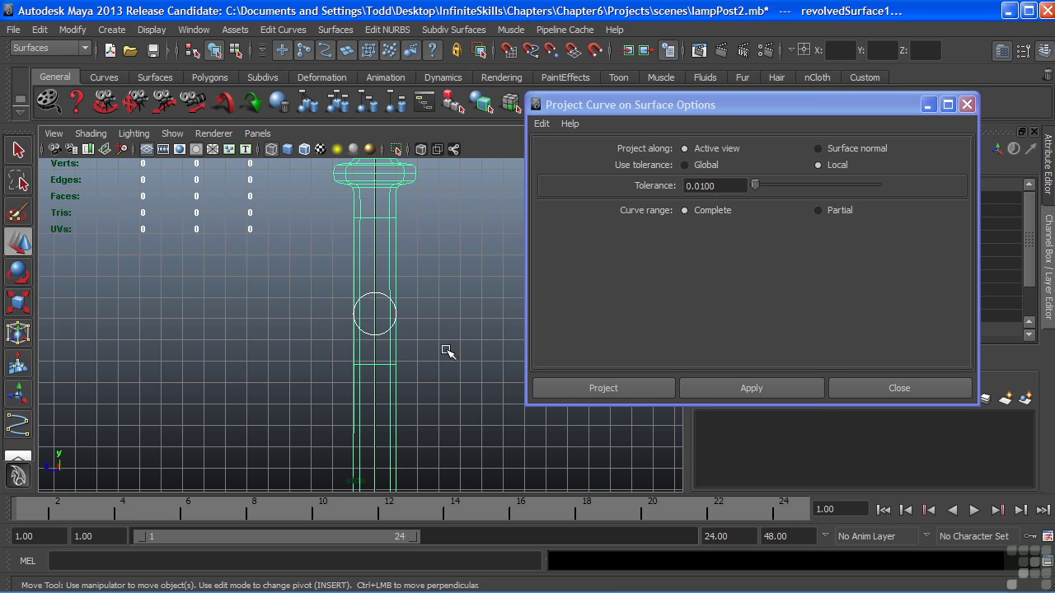
click(593, 393)
Return to perspective and inspect the projected curves on the pole
key(ctrl+a)
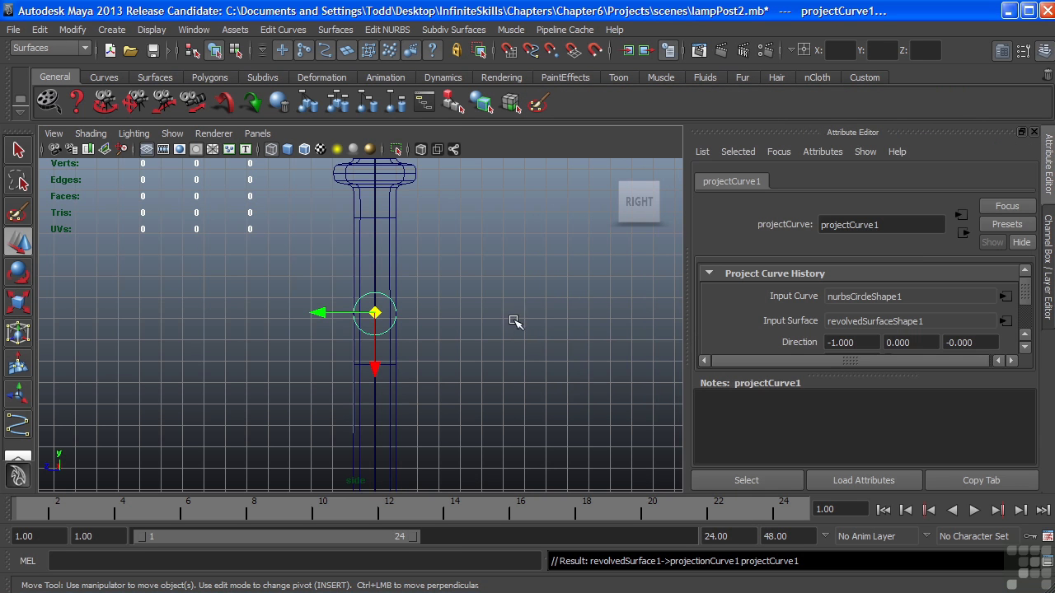
key(space)
key(space)
alt+middle_drag(346, 330, 442, 328)
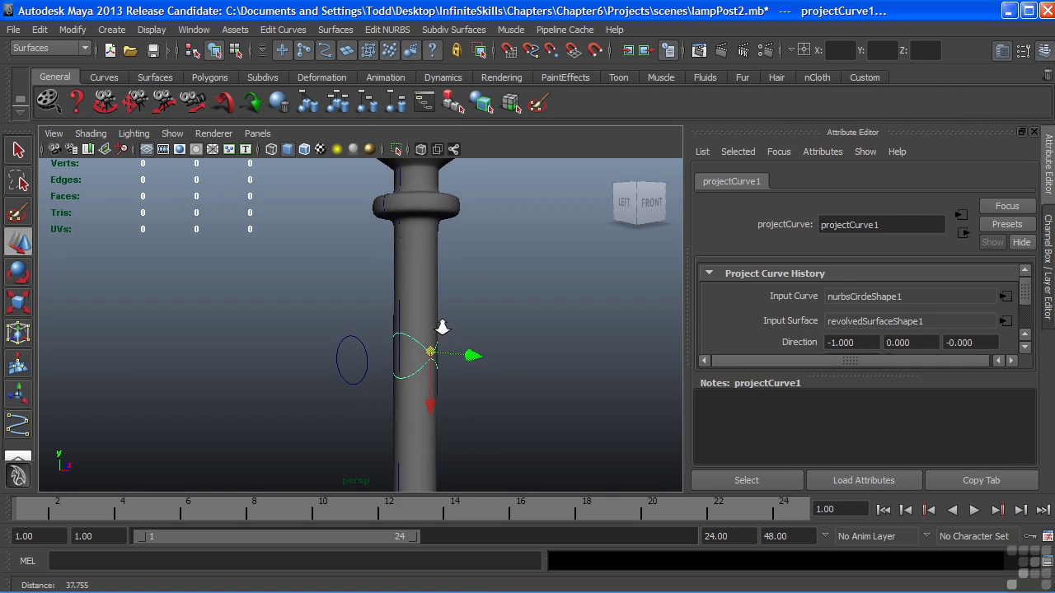
scroll(474, 317, up, 2)
alt+middle_drag(478, 298, 422, 317)
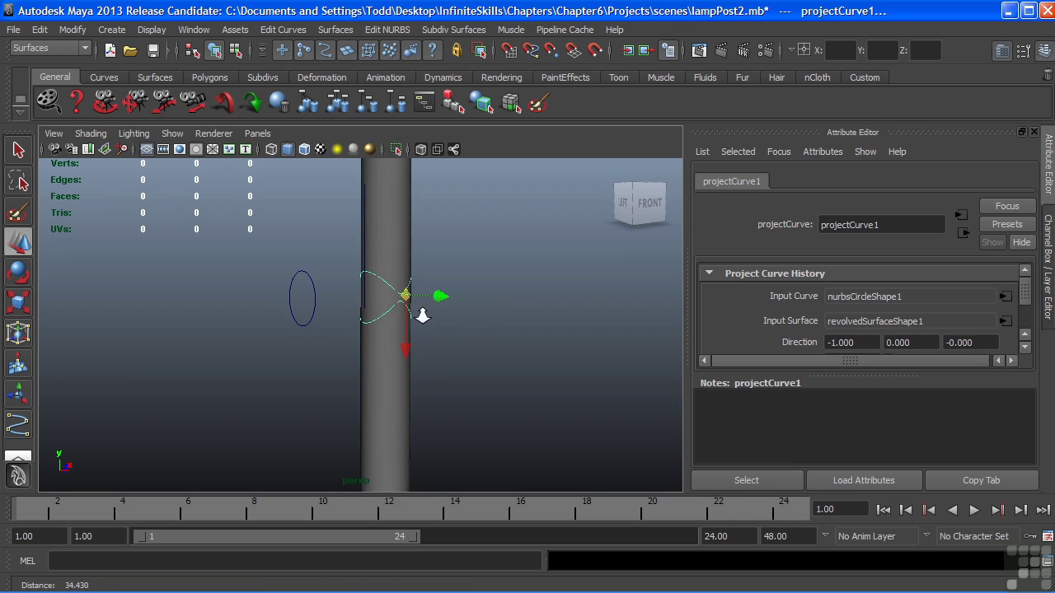
alt+drag(422, 316, 472, 319)
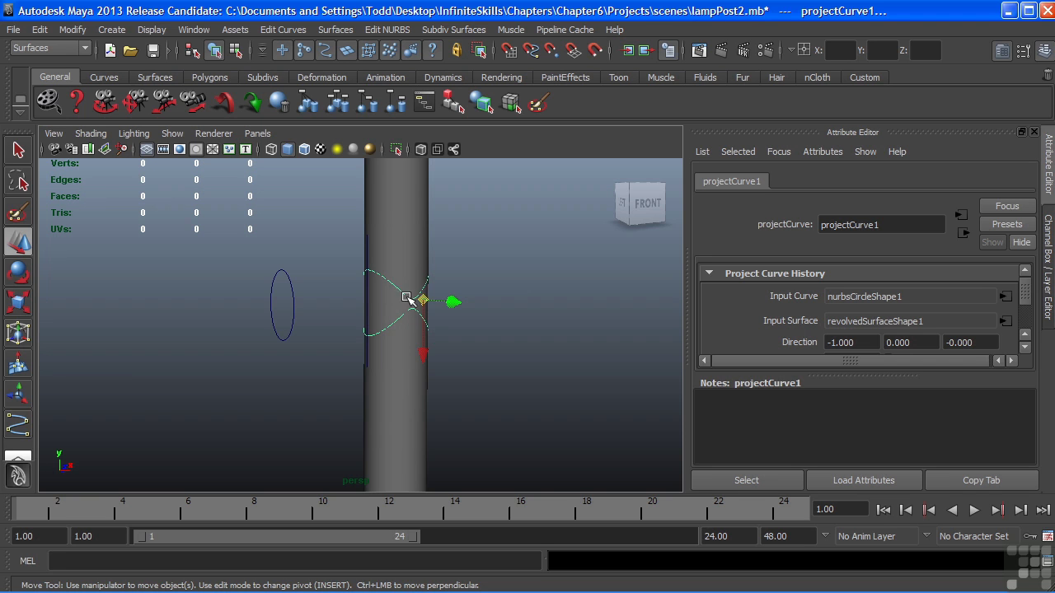
drag(295, 292, 301, 313)
Select the original circle beside the pole and ready the Scale tool to shrink it
alt+drag(384, 291, 443, 304)
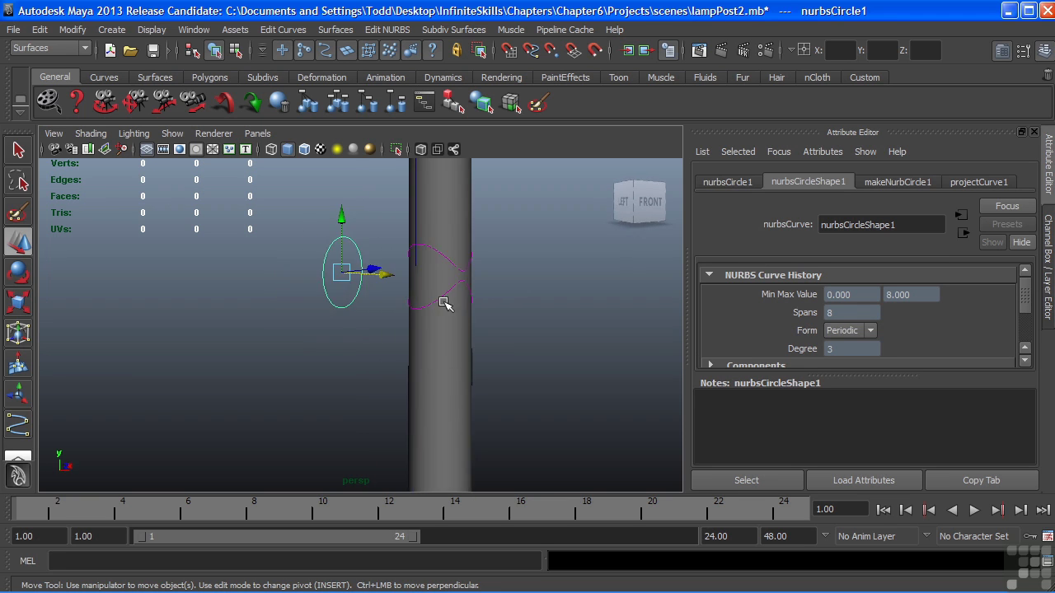
alt+drag(495, 281, 396, 299)
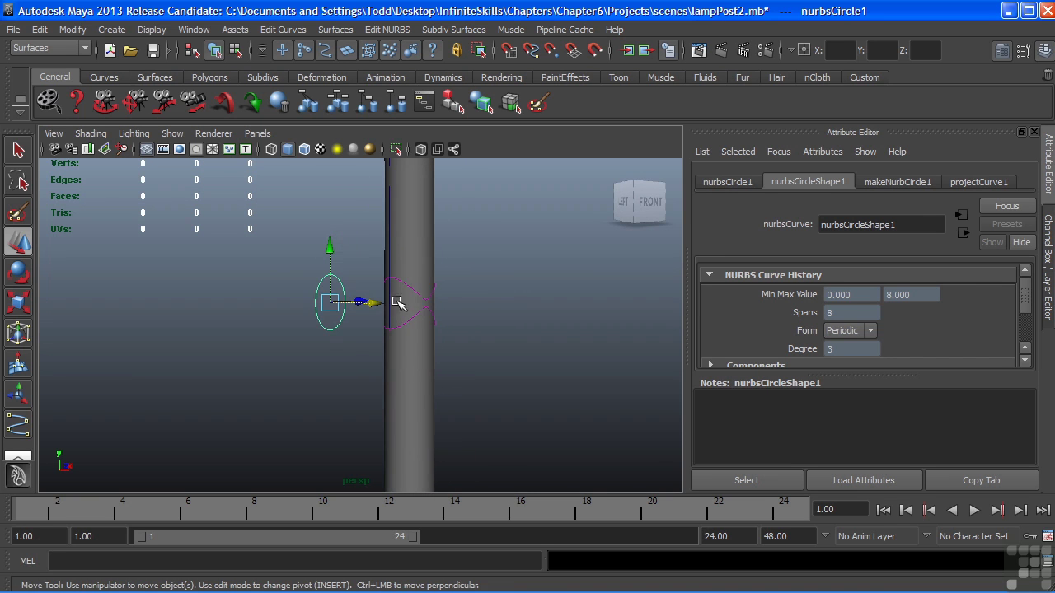
mouse_move(330, 301)
alt+mouse_down()
mouse_move(307, 292)
mouse_move(334, 306)
mouse_move(317, 304)
alt+mouse_up()
key(r)
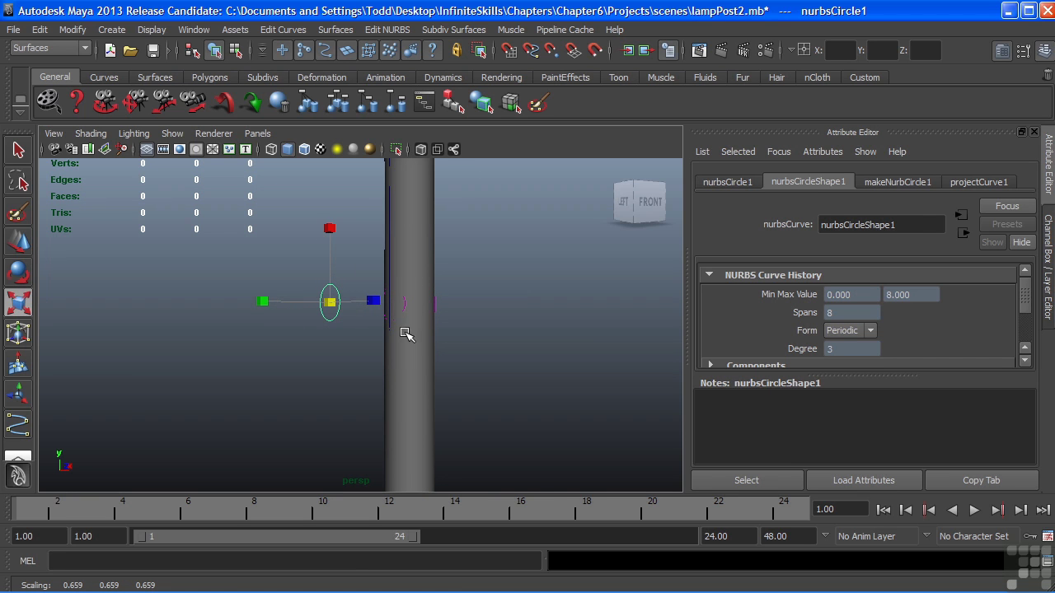
mouse_move(424, 330)
alt+mouse_down()
mouse_move(423, 340)
mouse_move(463, 297)
mouse_move(480, 303)
mouse_move(413, 340)
mouse_move(414, 323)
mouse_move(436, 318)
mouse_move(436, 349)
alt+mouse_up()
key(r)
click(456, 324)
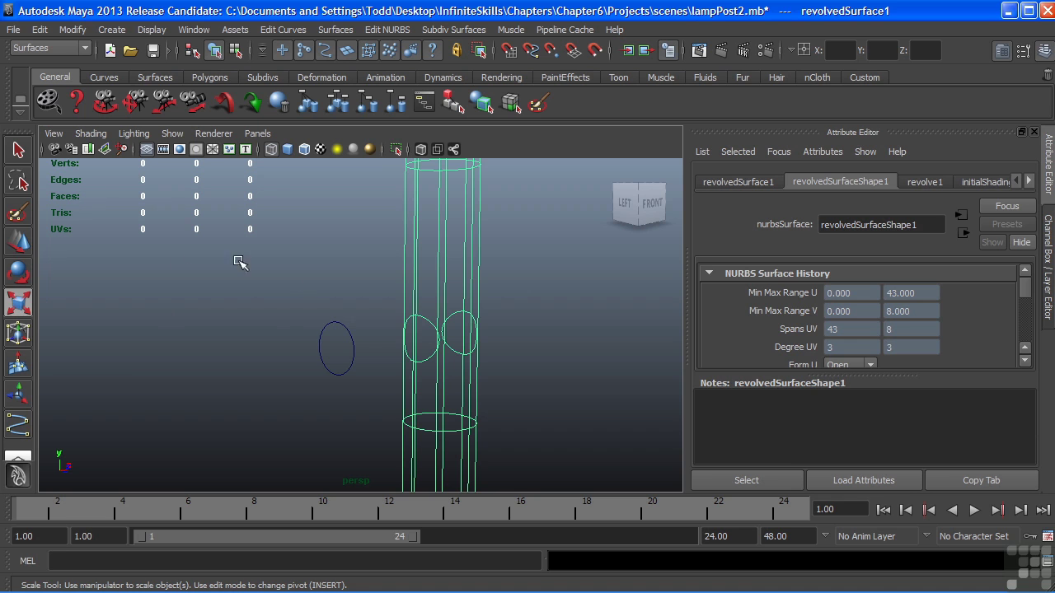
click(429, 321)
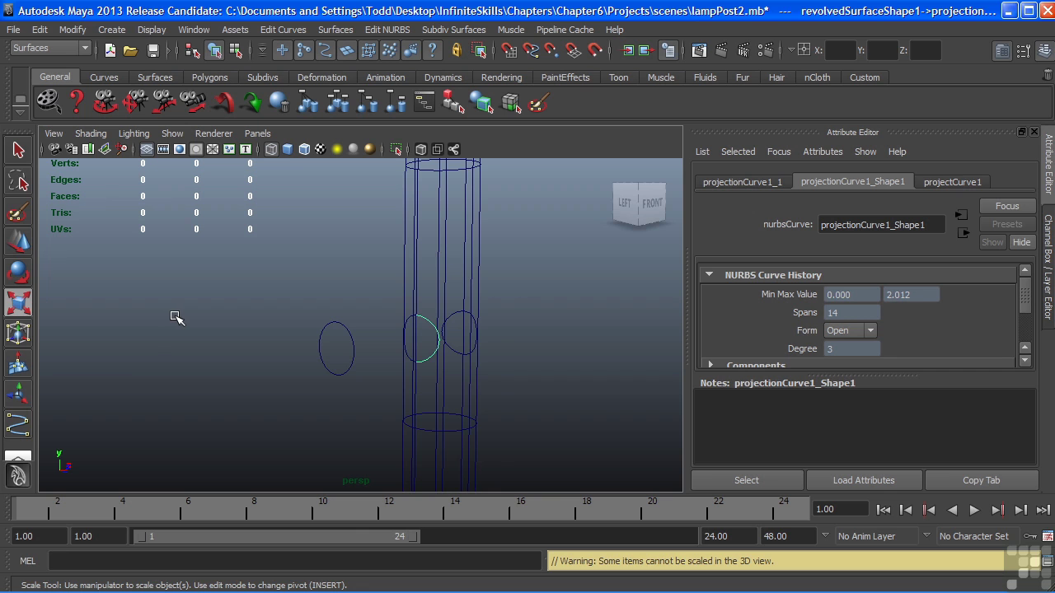
alt+right_drag(424, 325, 511, 320)
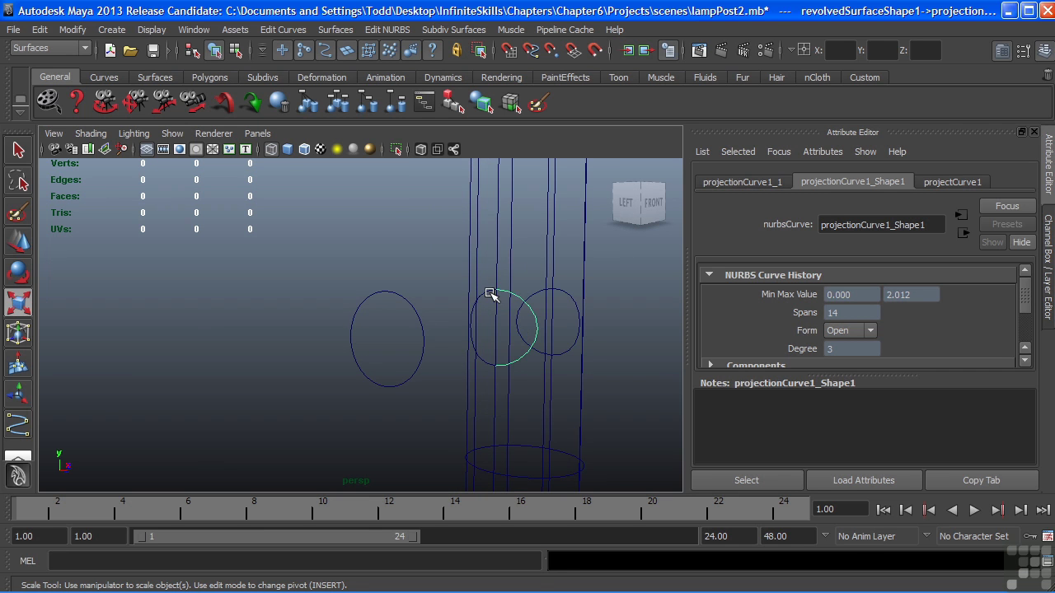
click(488, 296)
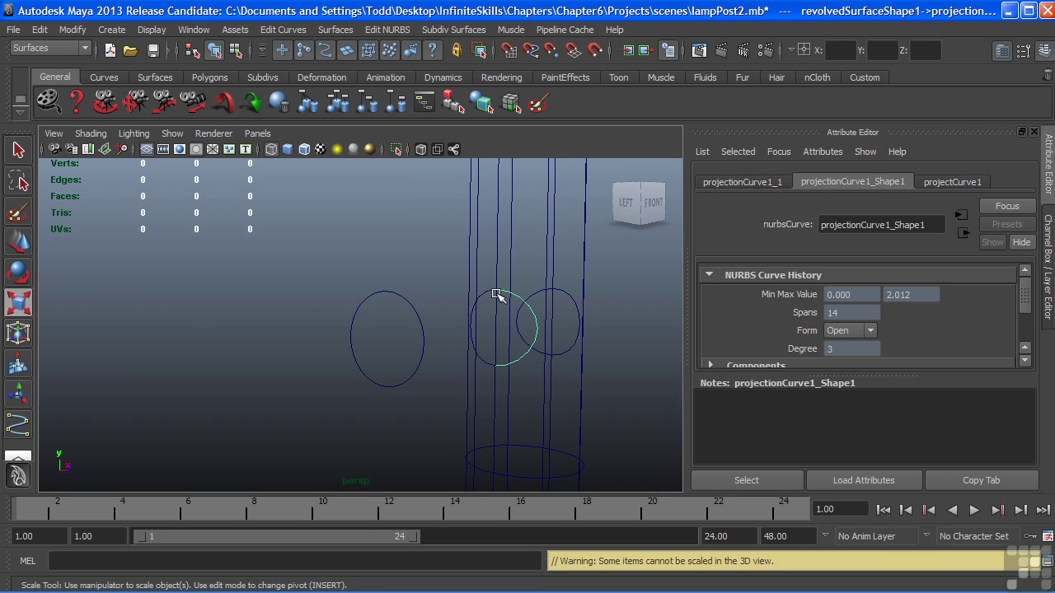
mouse_move(499, 297)
alt+middle_down()
mouse_move(471, 306)
mouse_move(426, 292)
alt+middle_up()
click(425, 292)
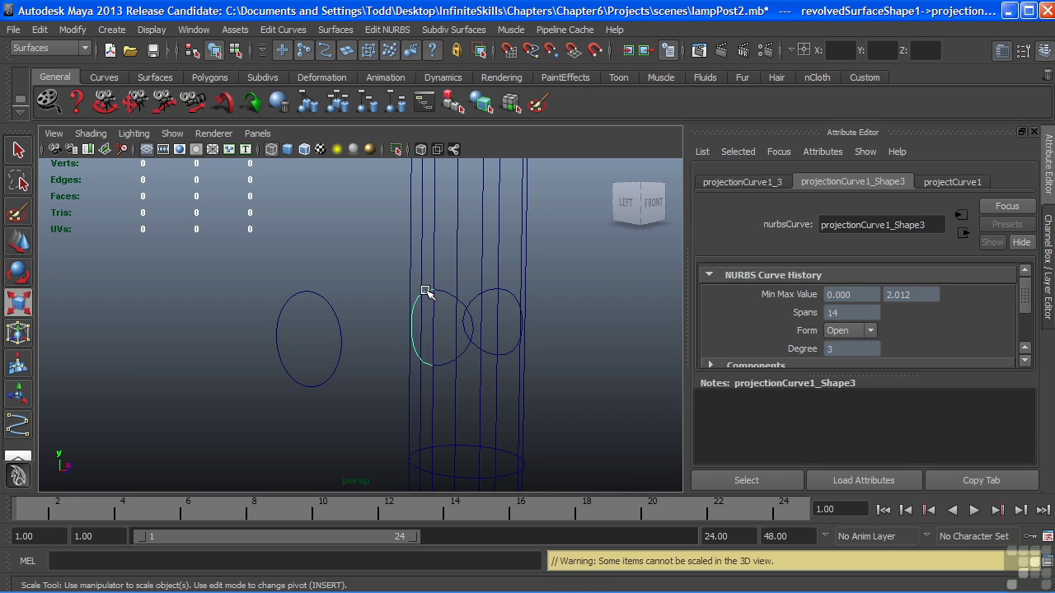
mouse_move(499, 346)
alt+mouse_down()
mouse_move(393, 320)
mouse_move(485, 308)
mouse_move(365, 306)
mouse_move(412, 290)
mouse_move(549, 302)
mouse_move(447, 304)
mouse_move(519, 307)
alt+mouse_up()
click(329, 314)
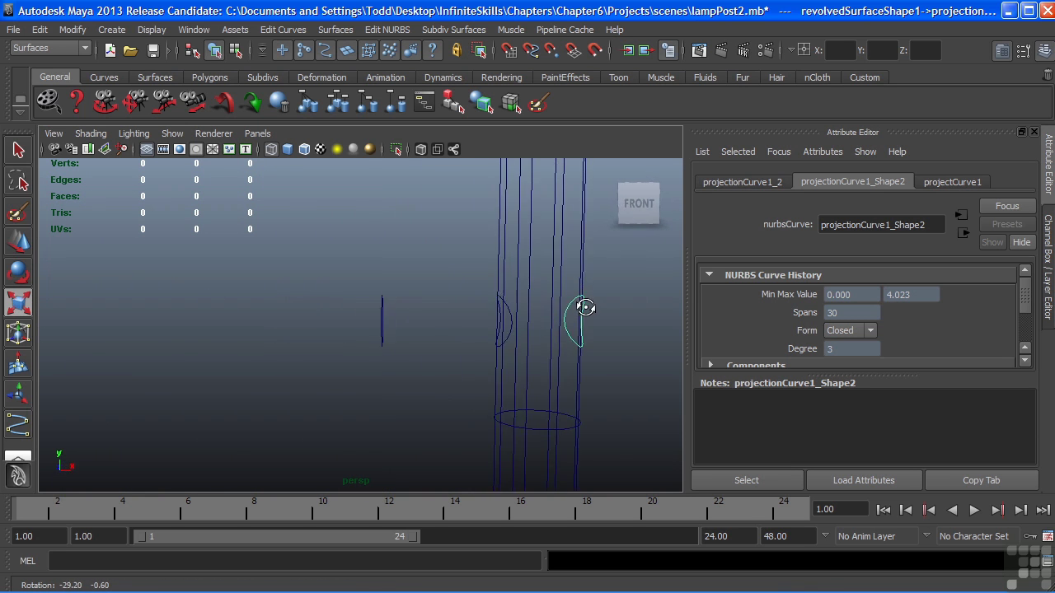
mouse_move(585, 306)
alt+mouse_down()
mouse_move(494, 301)
mouse_move(565, 306)
alt+mouse_up()
alt+right_drag(565, 306, 468, 301)
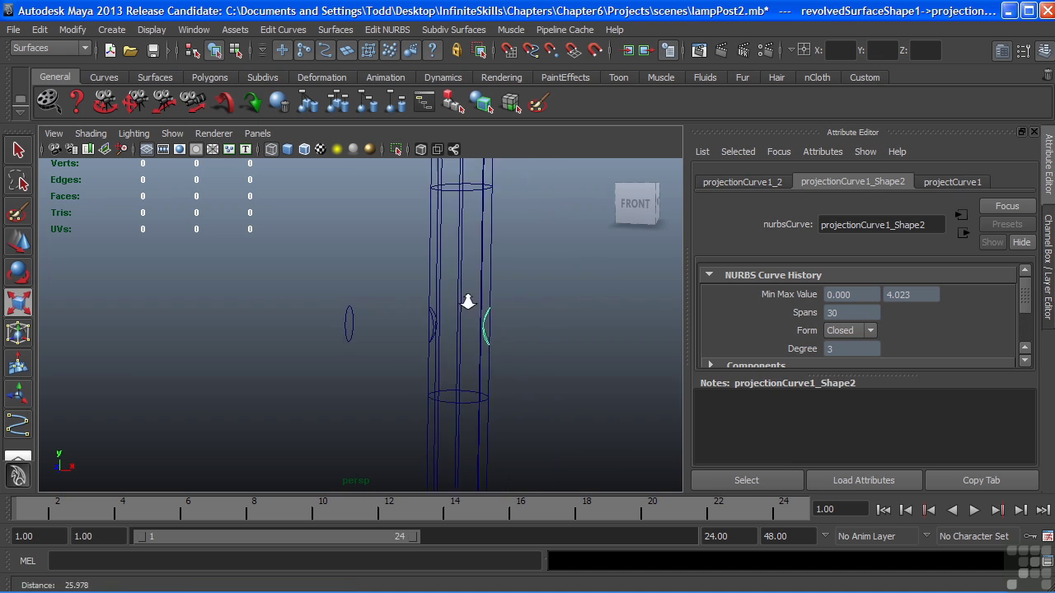
alt+middle_drag(467, 301, 366, 271)
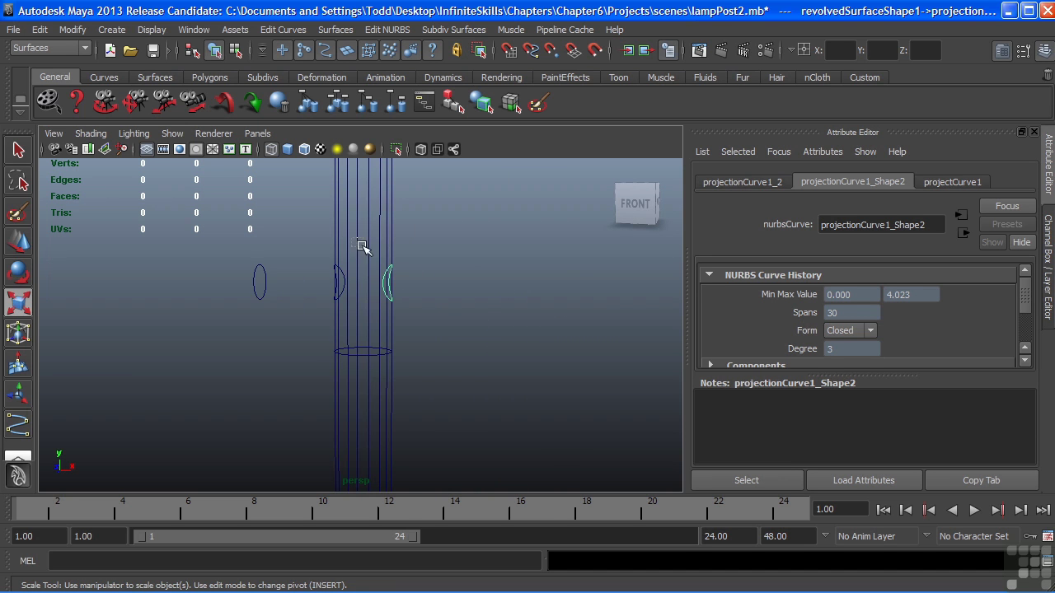
click(363, 247)
Switch the lamp post to smooth shading and orbit up to view the lamp head
alt+drag(407, 306, 431, 318)
key(5)
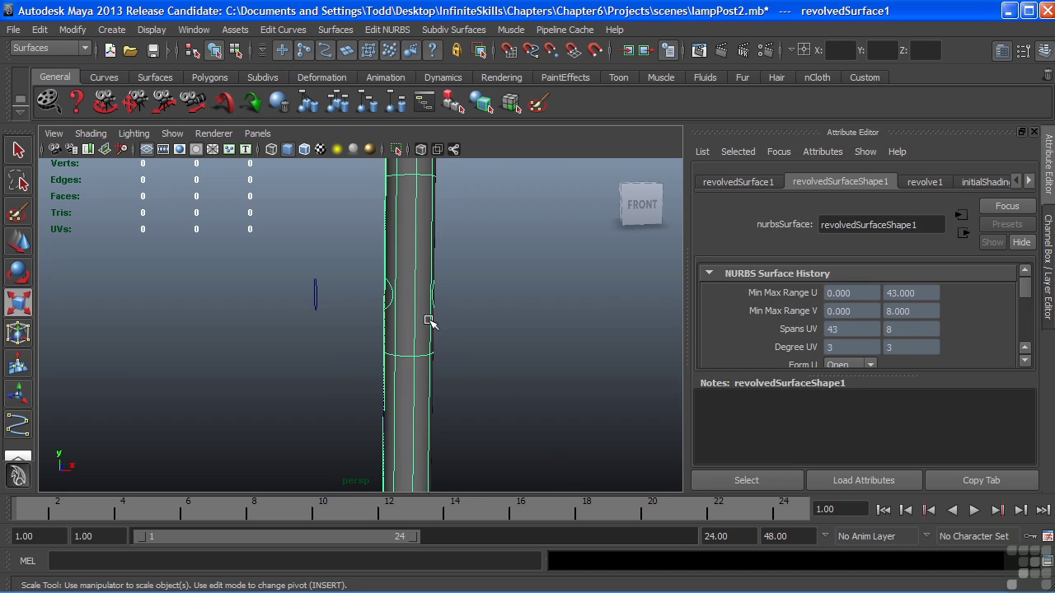
alt+right_drag(483, 318, 412, 322)
alt+drag(412, 322, 426, 341)
mouse_move(426, 341)
alt+right_down()
mouse_move(436, 327)
mouse_move(522, 344)
alt+right_up()
alt+drag(522, 343, 442, 326)
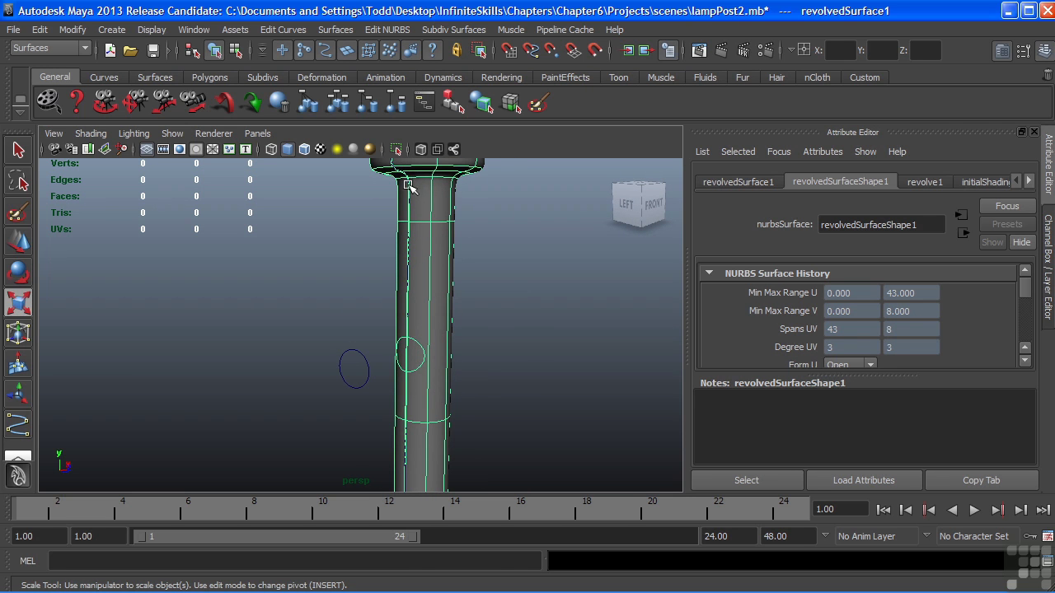
mouse_move(452, 292)
alt+mouse_down()
mouse_move(387, 301)
mouse_move(423, 304)
mouse_move(407, 264)
alt+mouse_up()
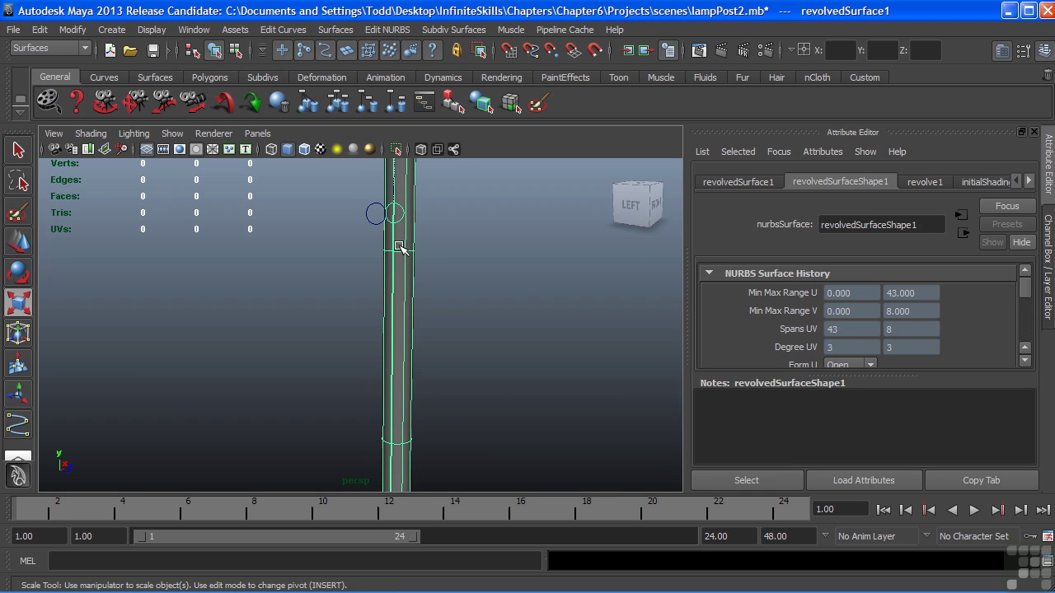
mouse_move(399, 247)
alt+middle_down()
mouse_move(454, 320)
mouse_move(391, 316)
alt+middle_up()
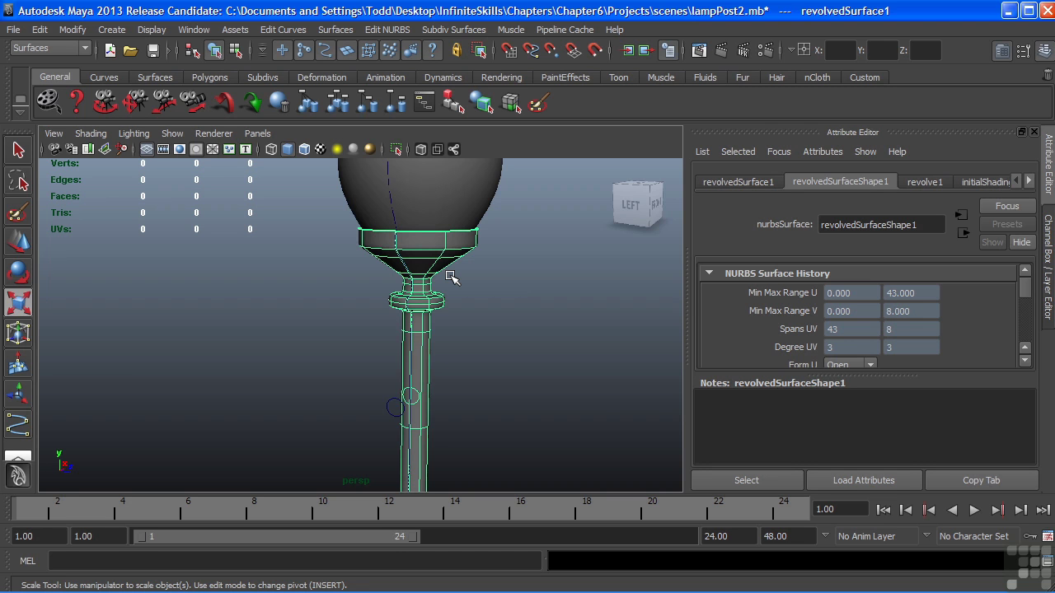
Zoom in on the stem from the front and bring up the surface's component choices
mouse_move(445, 385)
alt+middle_down()
mouse_move(448, 292)
mouse_move(410, 297)
alt+middle_up()
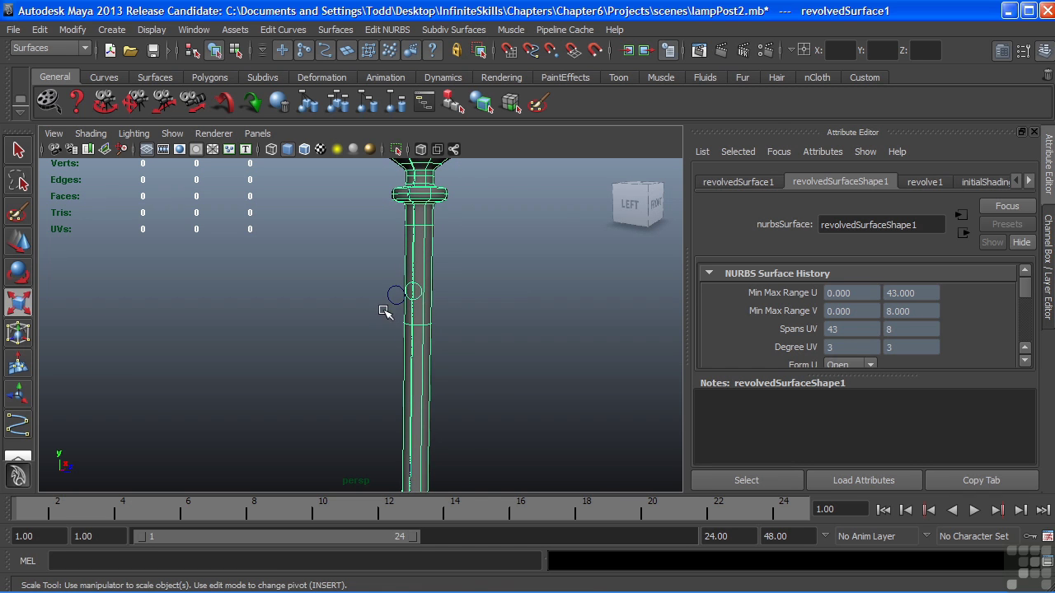
alt+right_drag(386, 313, 573, 329)
alt+middle_drag(574, 329, 511, 310)
key(r)
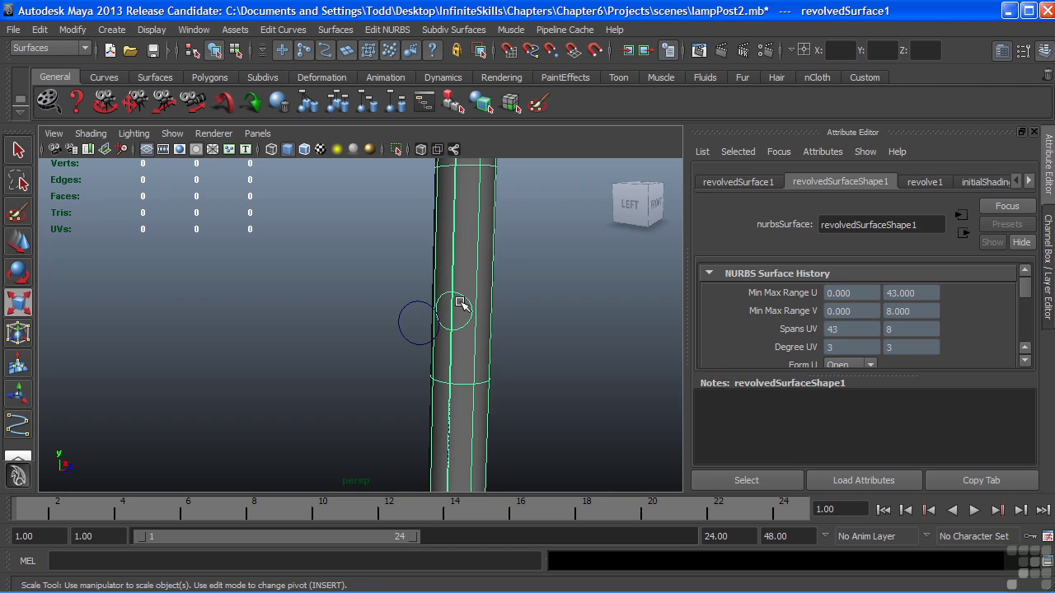
alt+right_drag(498, 327, 465, 327)
alt+drag(436, 324, 419, 311)
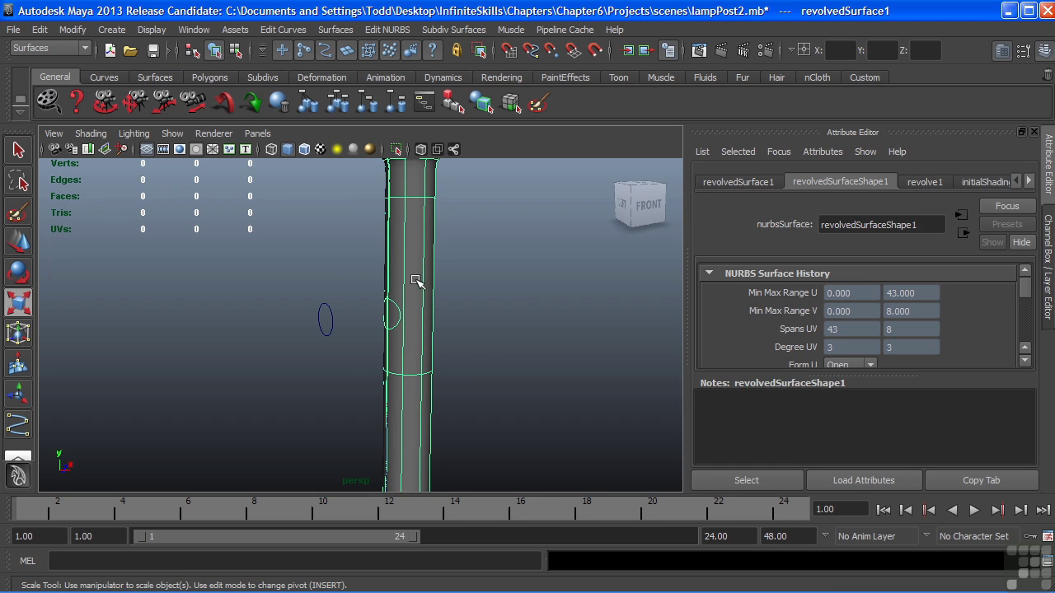
right_click(420, 306)
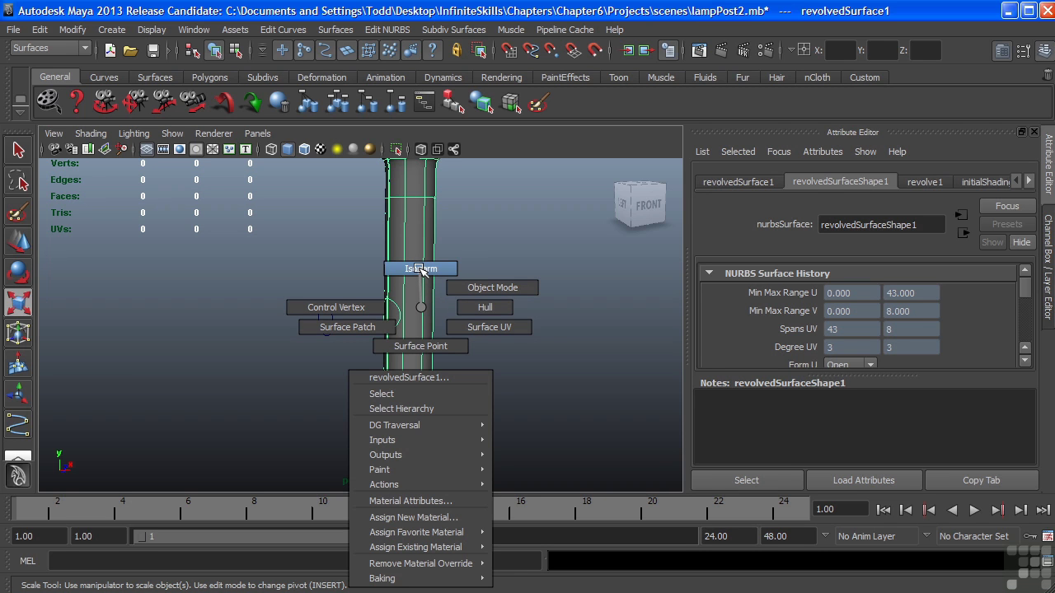
Pick an isoparm running down the stem and move the surface seam to it
click(421, 269)
click(423, 276)
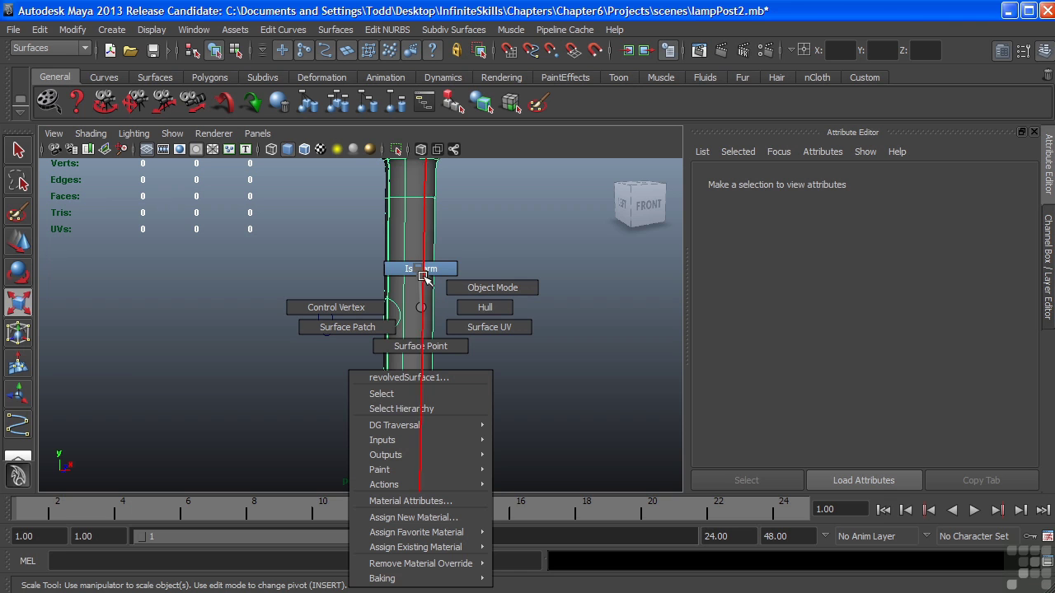
alt+drag(449, 229, 482, 323)
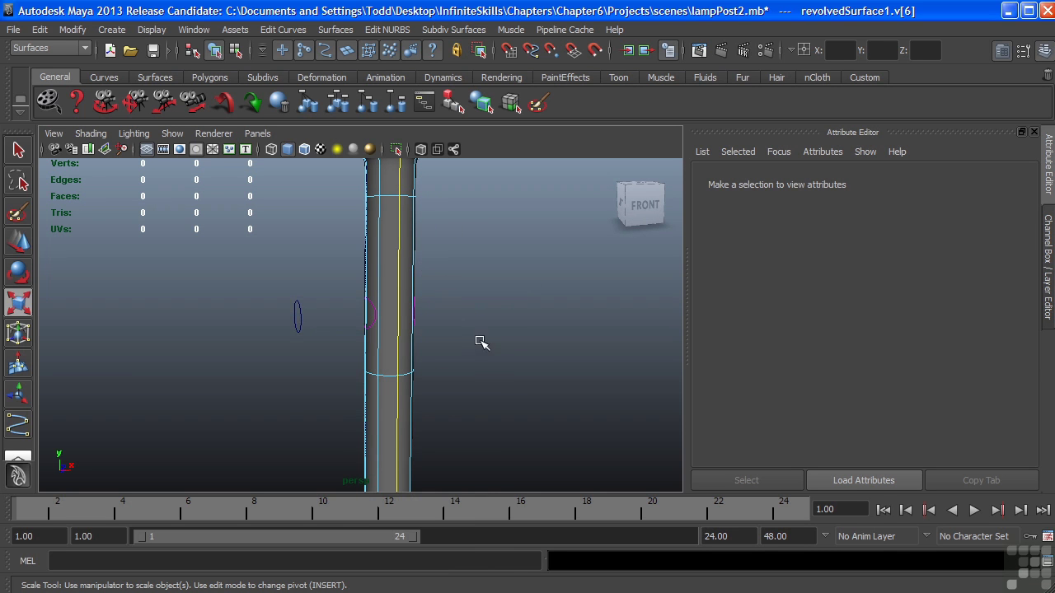
mouse_move(480, 344)
alt+mouse_down()
mouse_move(391, 347)
mouse_move(532, 325)
alt+mouse_up()
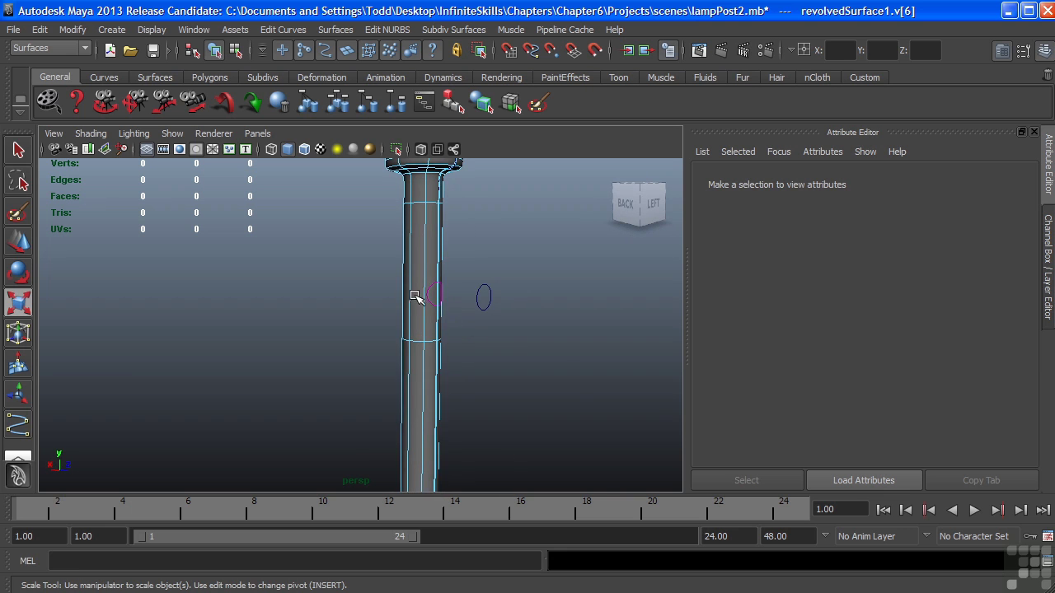
mouse_move(448, 330)
alt+mouse_down()
mouse_move(476, 337)
mouse_move(335, 338)
mouse_move(301, 322)
mouse_move(393, 341)
mouse_move(489, 337)
mouse_move(527, 322)
alt+mouse_up()
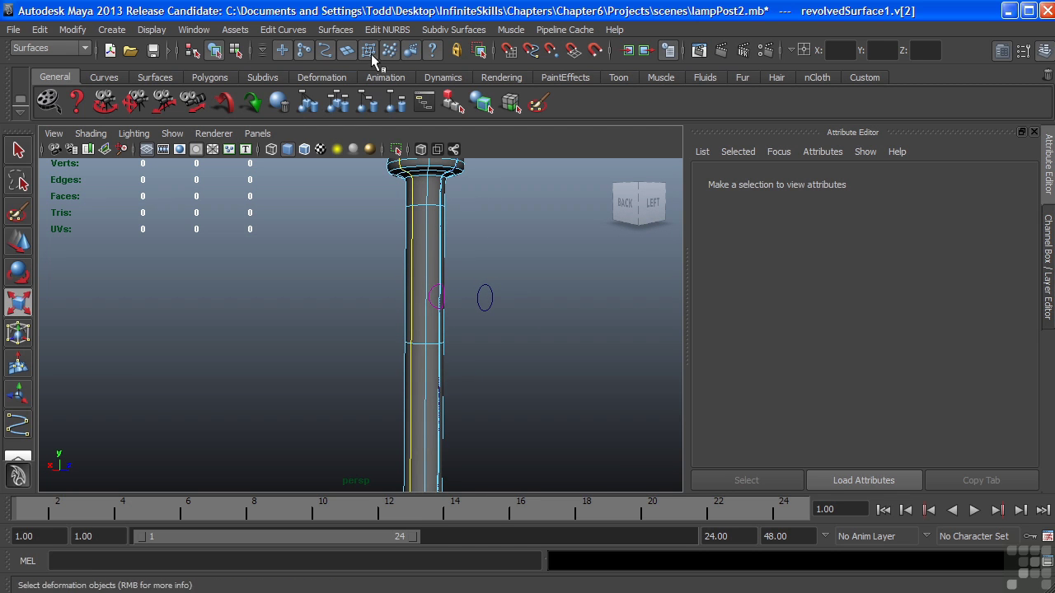
click(383, 29)
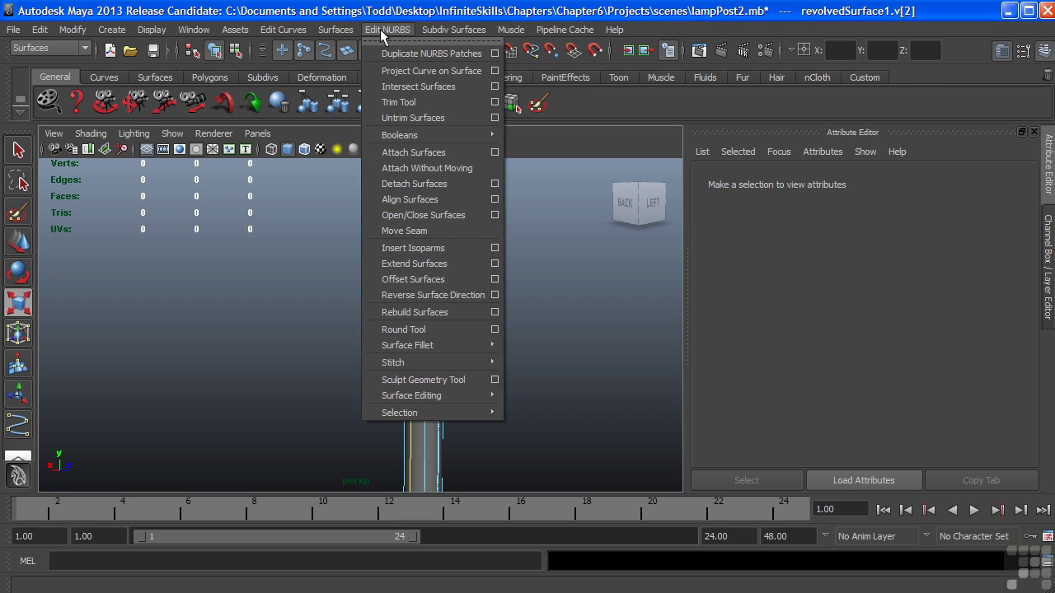
click(419, 232)
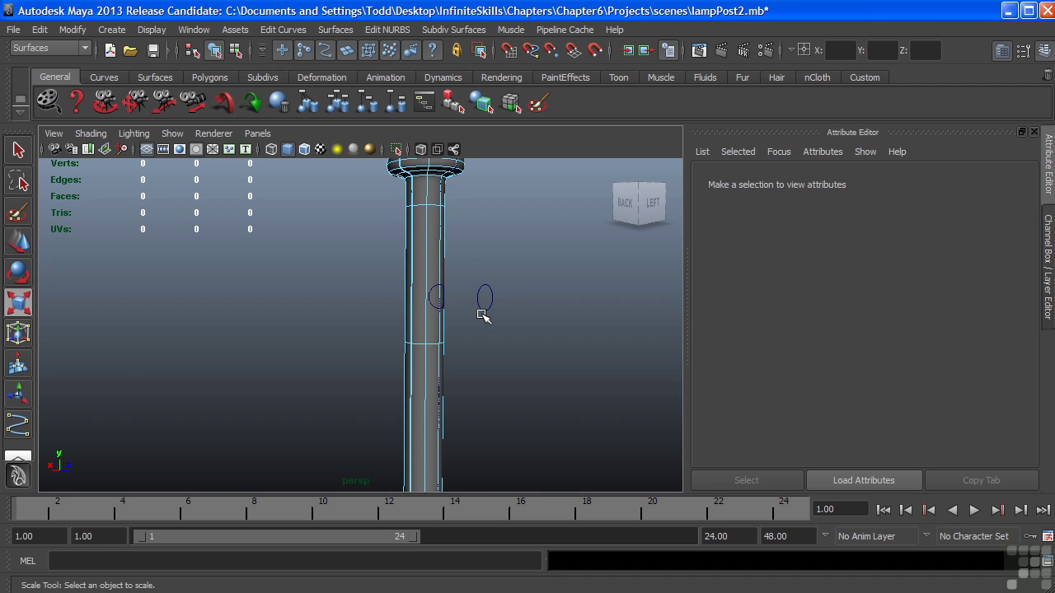
Select a projected circle and switch the view to wireframe
alt+drag(513, 346, 451, 305)
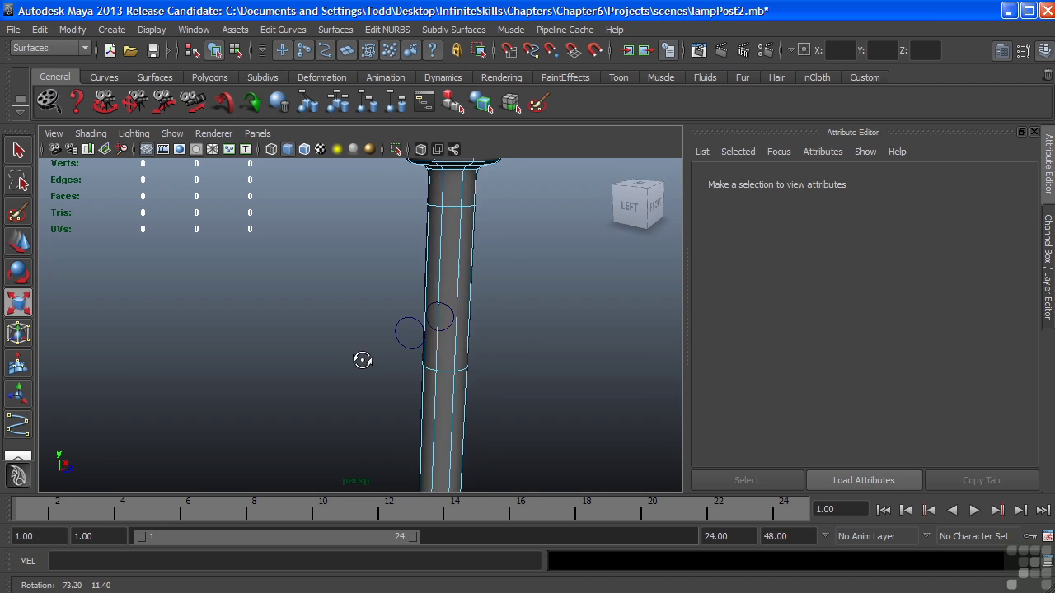
click(450, 305)
alt+right_drag(429, 334, 593, 332)
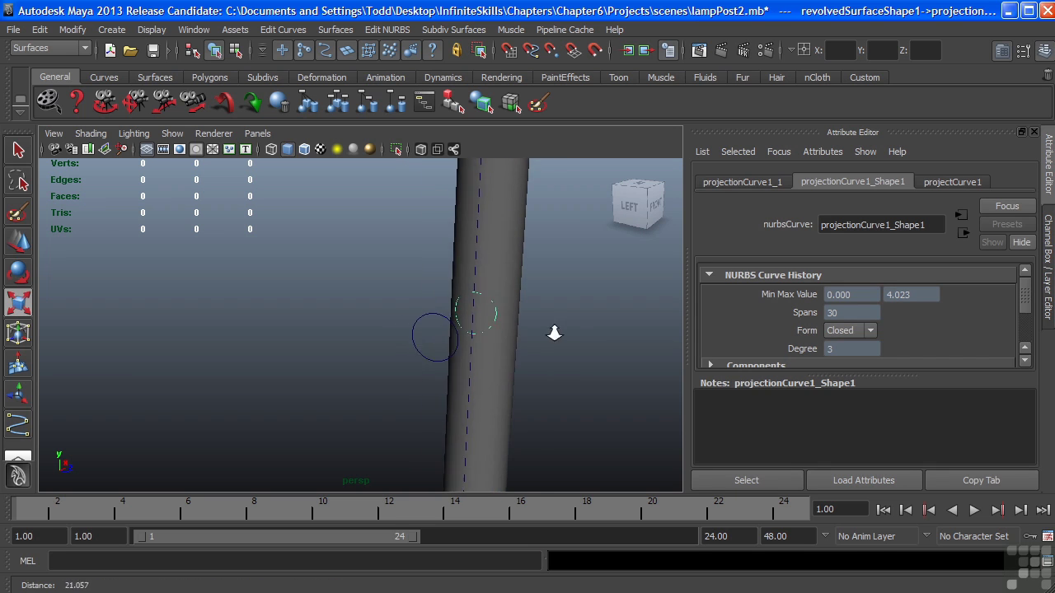
key(4)
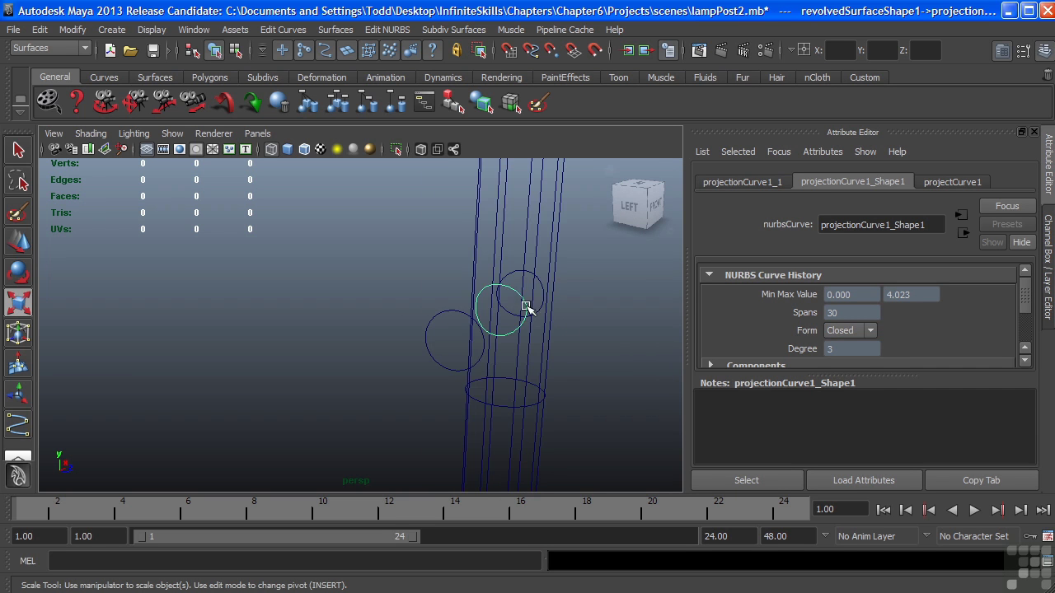
mouse_move(530, 306)
alt+mouse_down()
mouse_move(452, 347)
mouse_move(454, 337)
alt+mouse_up()
key(r)
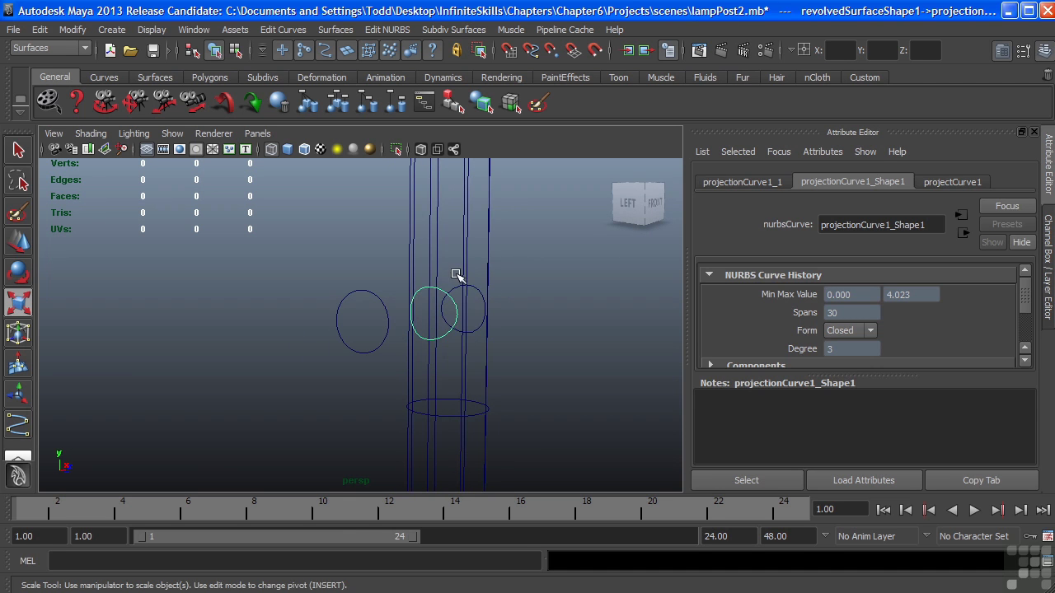
Select the middle projected circle, projectionCurve1, and orbit to inspect it
click(443, 293)
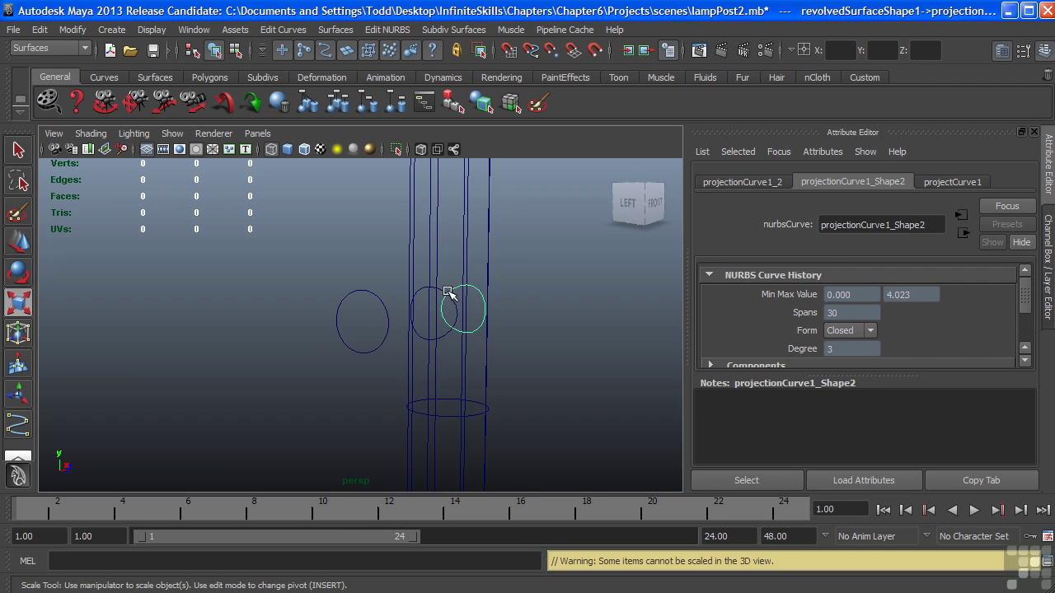
click(420, 288)
alt+middle_drag(502, 351, 427, 340)
alt+drag(427, 340, 388, 274)
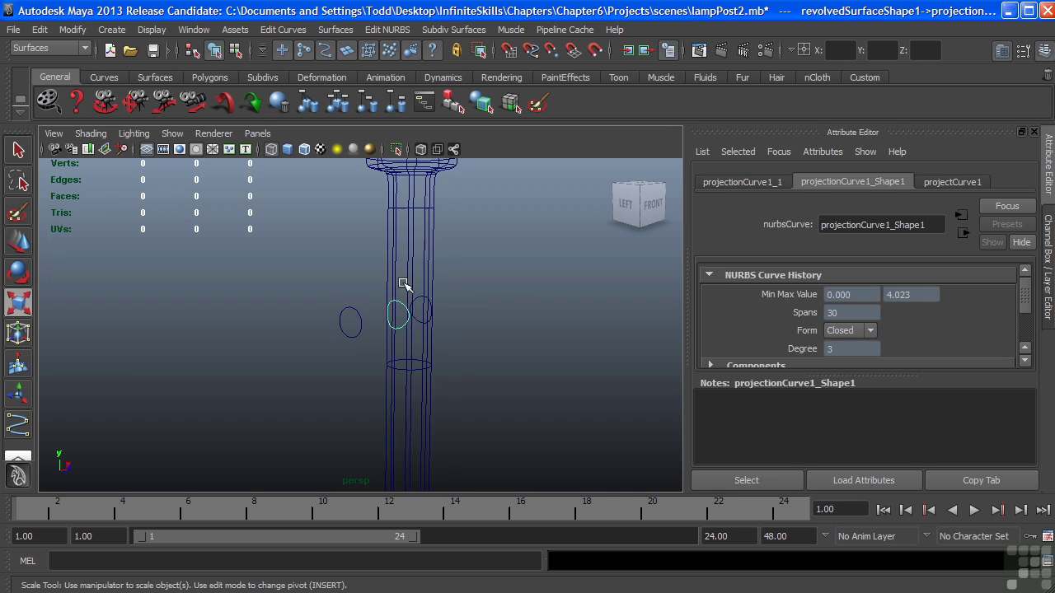
alt+drag(405, 289, 448, 283)
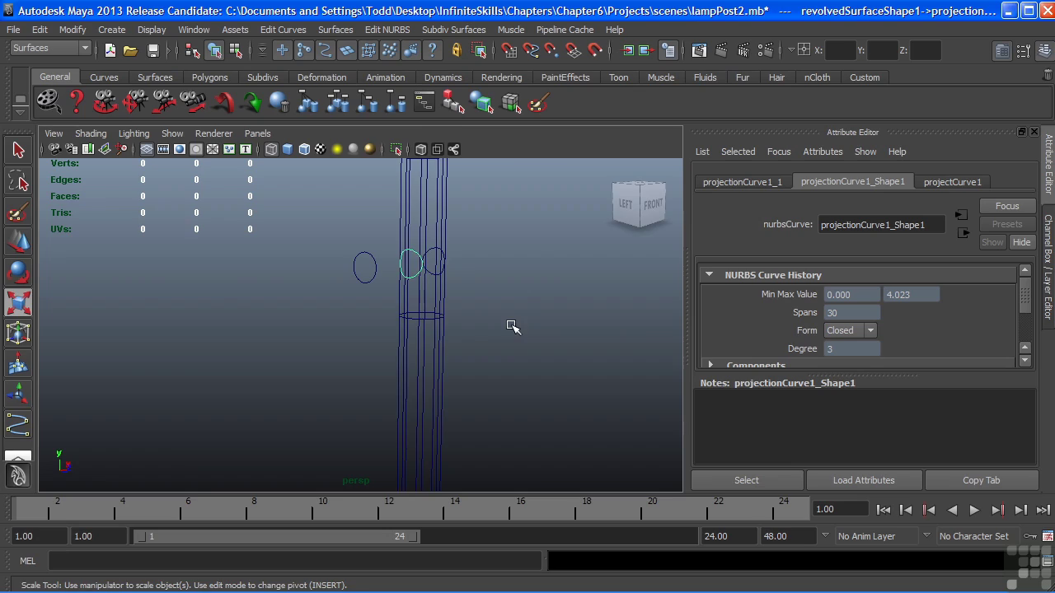
key(space)
key(space)
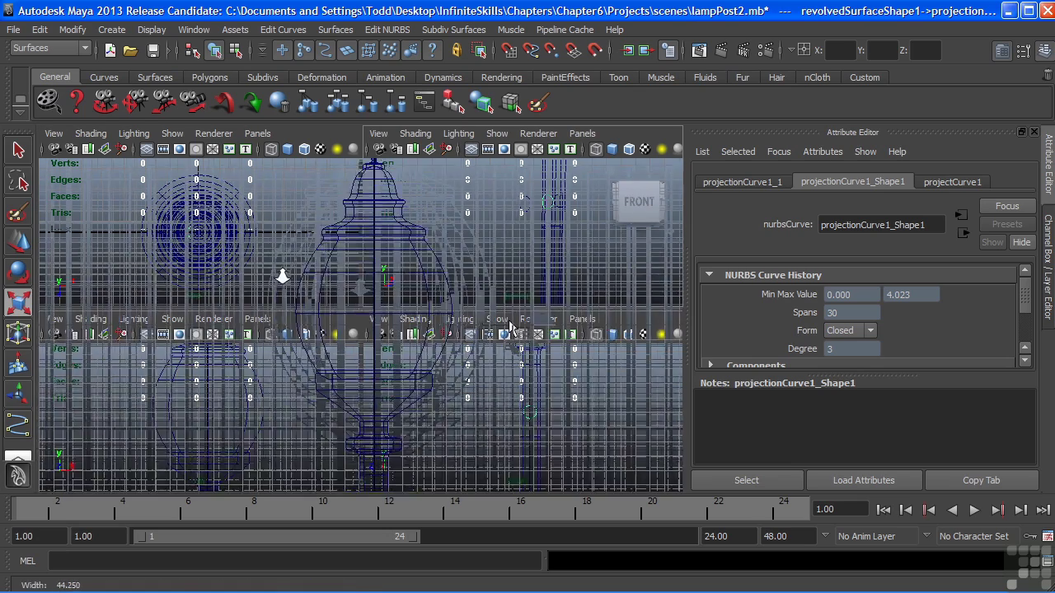
Zoom the front view onto the lamp post and start the CV Curve Tool
alt+middle_drag(197, 341, 398, 289)
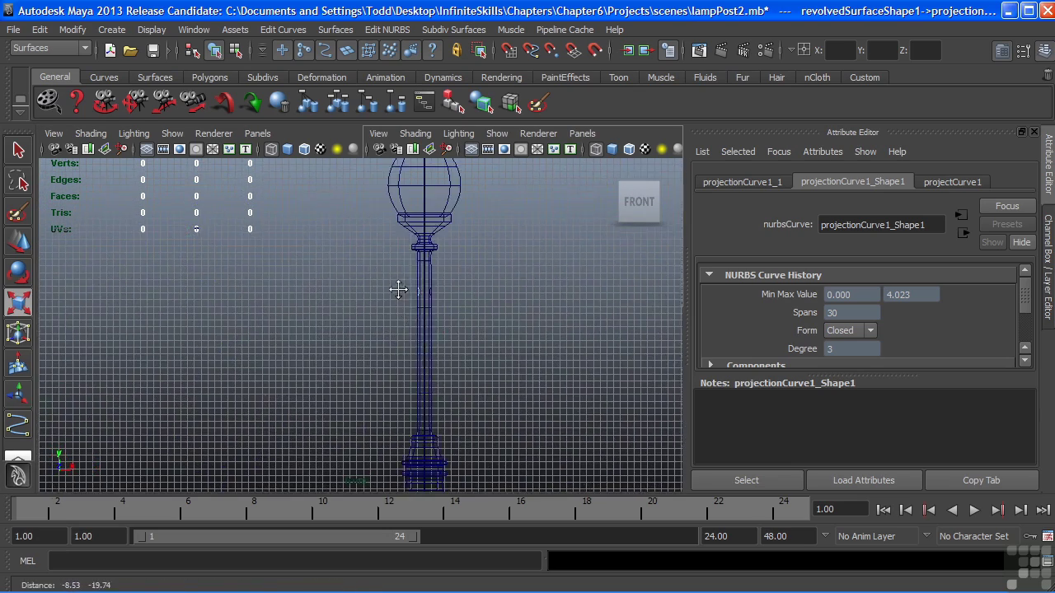
alt+right_drag(398, 289, 428, 336)
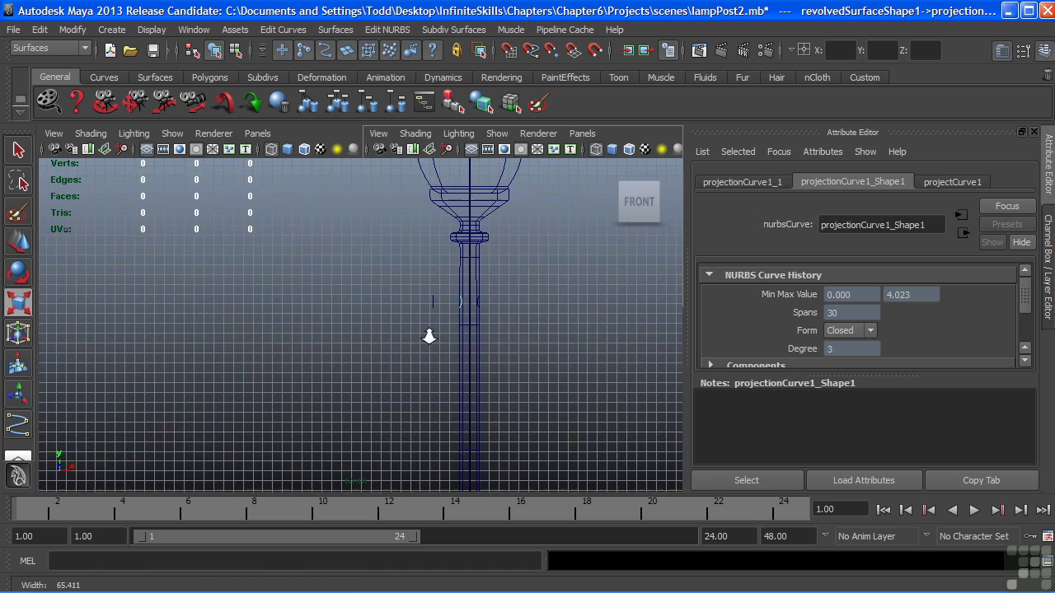
alt+middle_drag(428, 336, 456, 312)
click(112, 30)
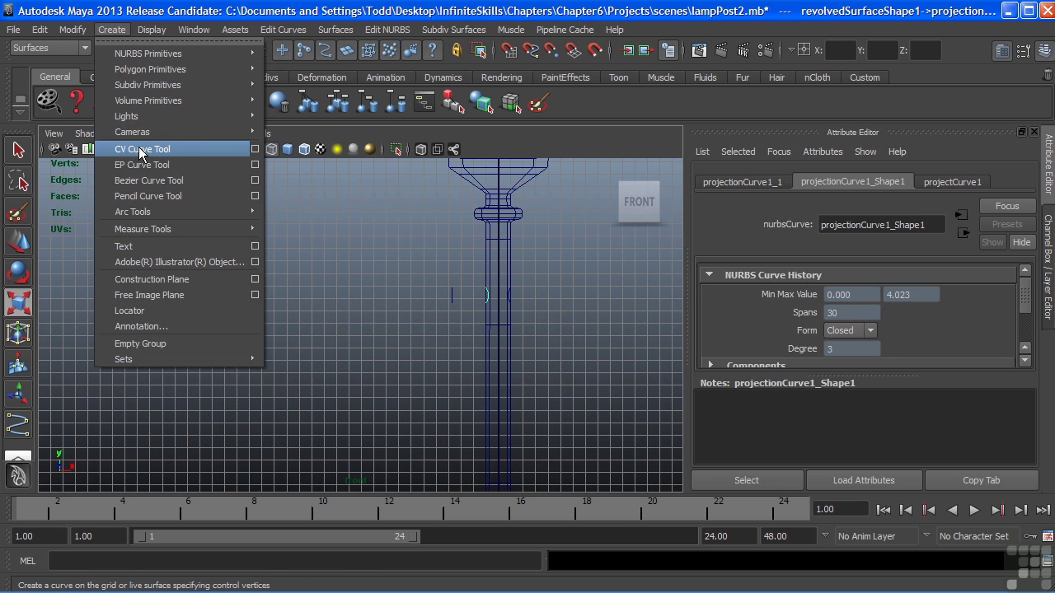
click(255, 149)
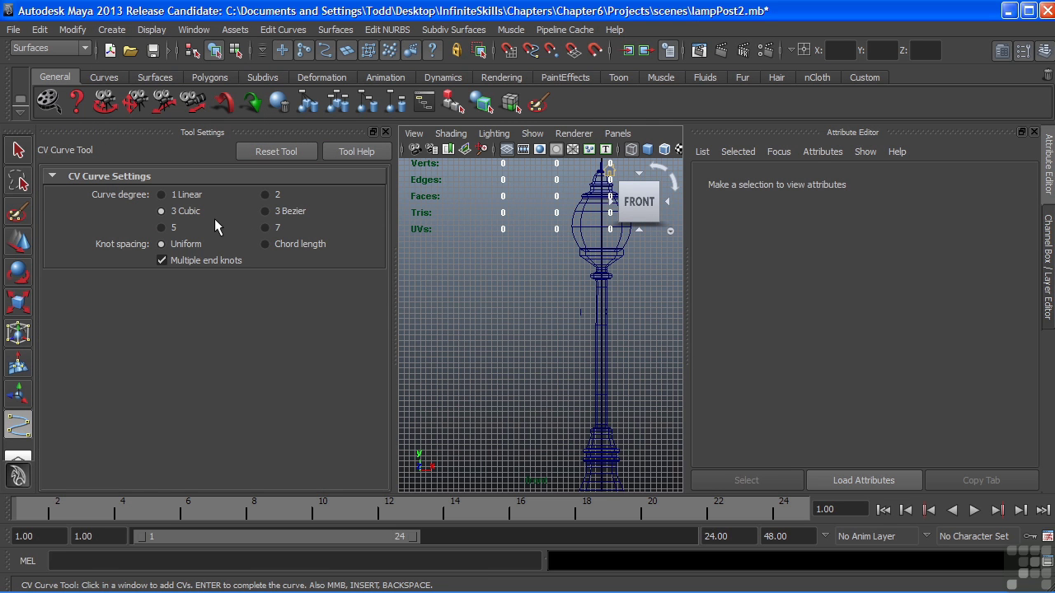
click(387, 131)
scroll(418, 281, up, 5)
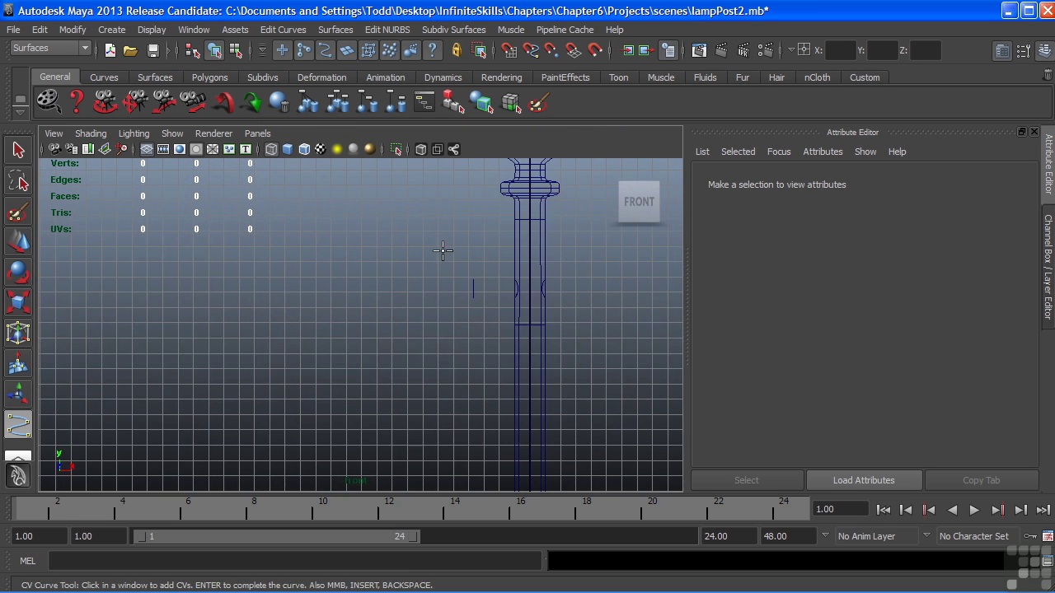
scroll(418, 281, up, 2)
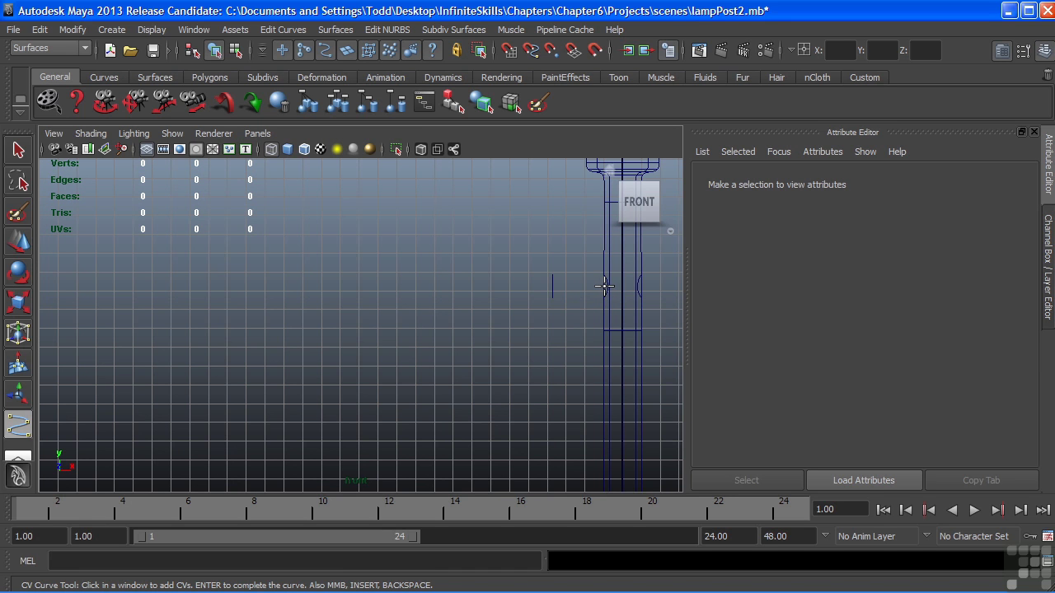
Draw a six-point CV curve, curve4, running left from the post as the arm path
click(603, 286)
click(556, 282)
click(411, 269)
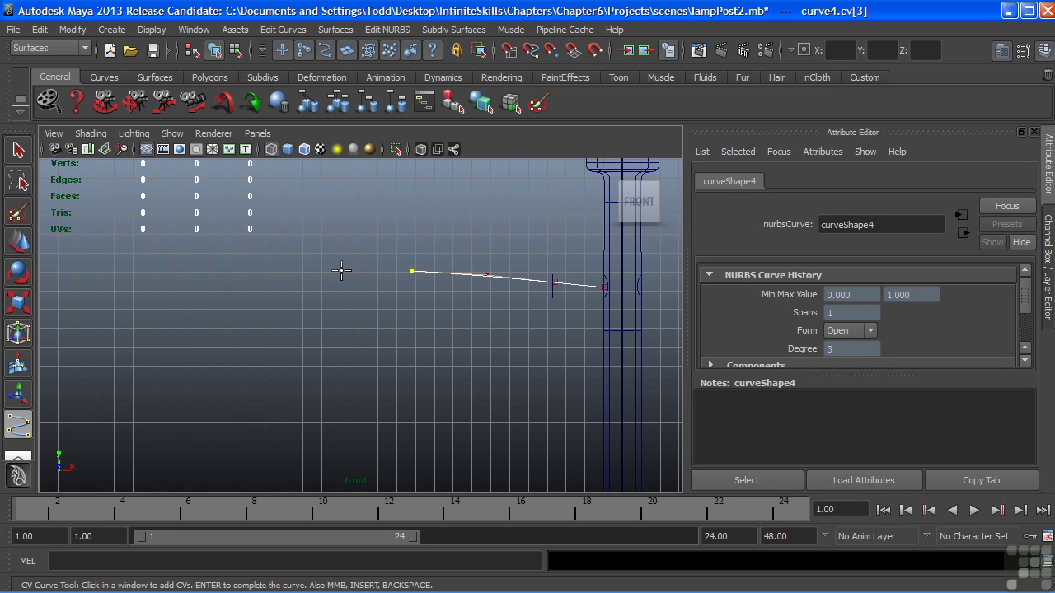
click(342, 271)
click(256, 271)
click(188, 273)
key(Return)
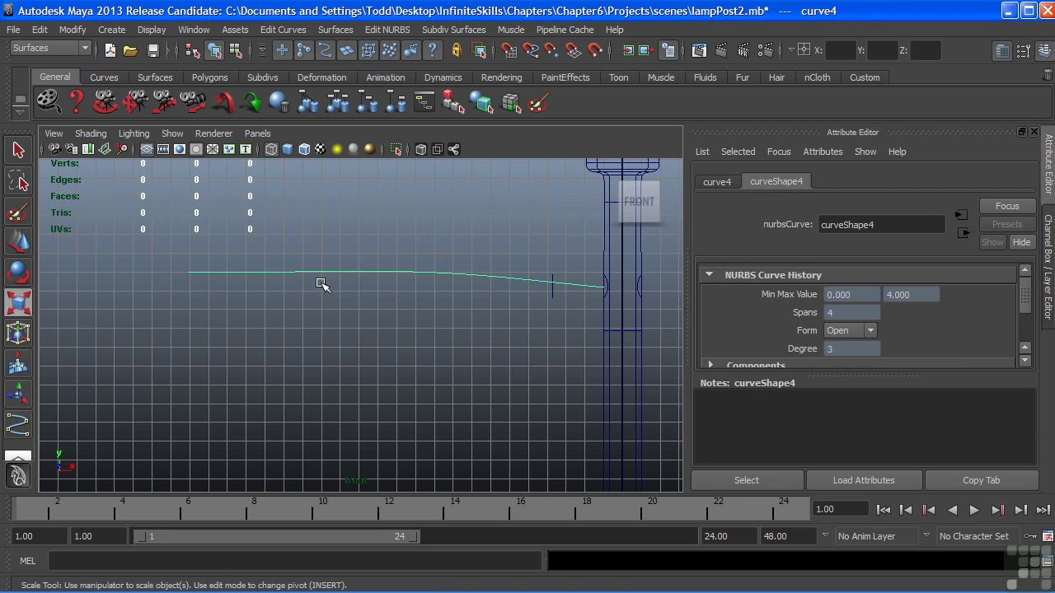
key(space)
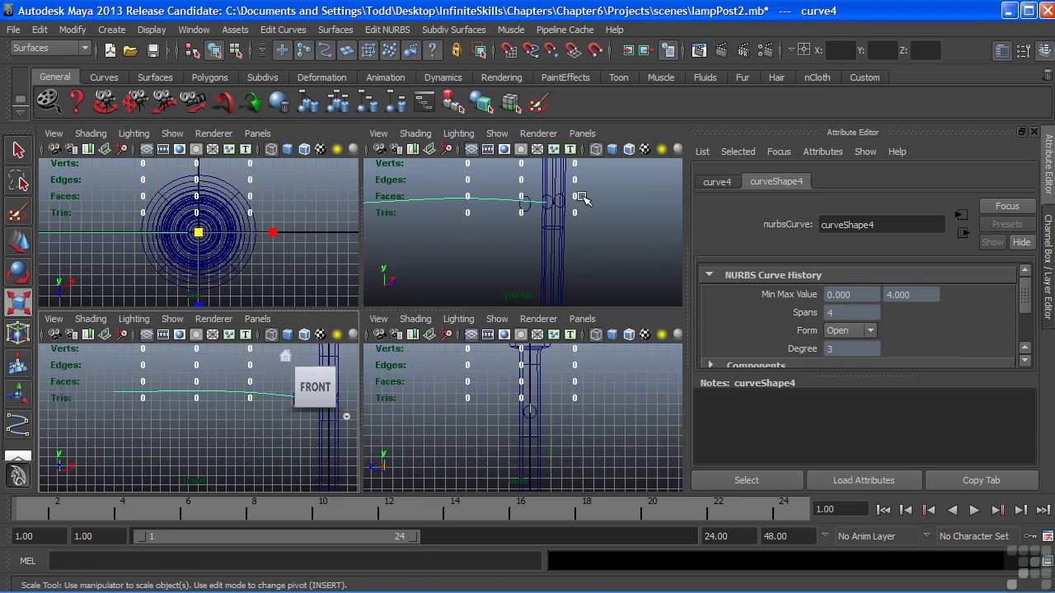
key(space)
Orbit around the lamp post, shade it, select the post, then switch to wireframe
alt+drag(519, 288, 532, 334)
key(r)
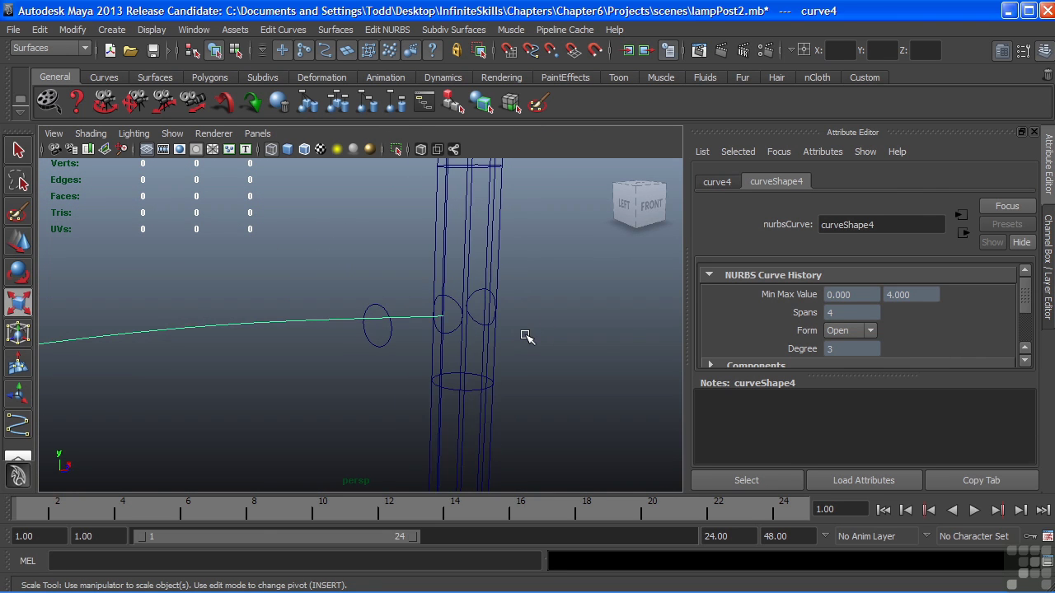
key(5)
click(464, 318)
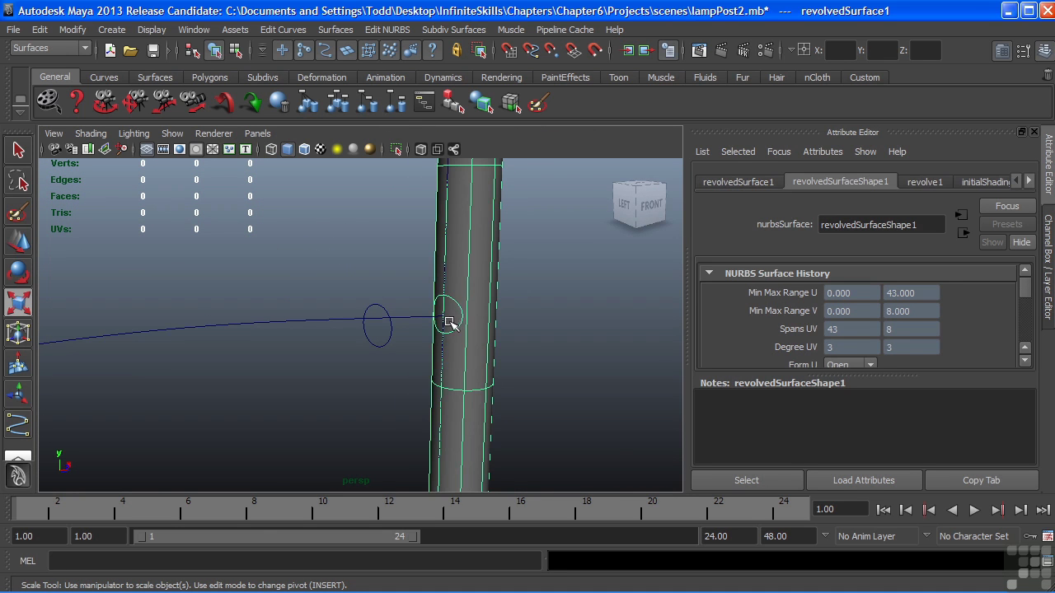
key(4)
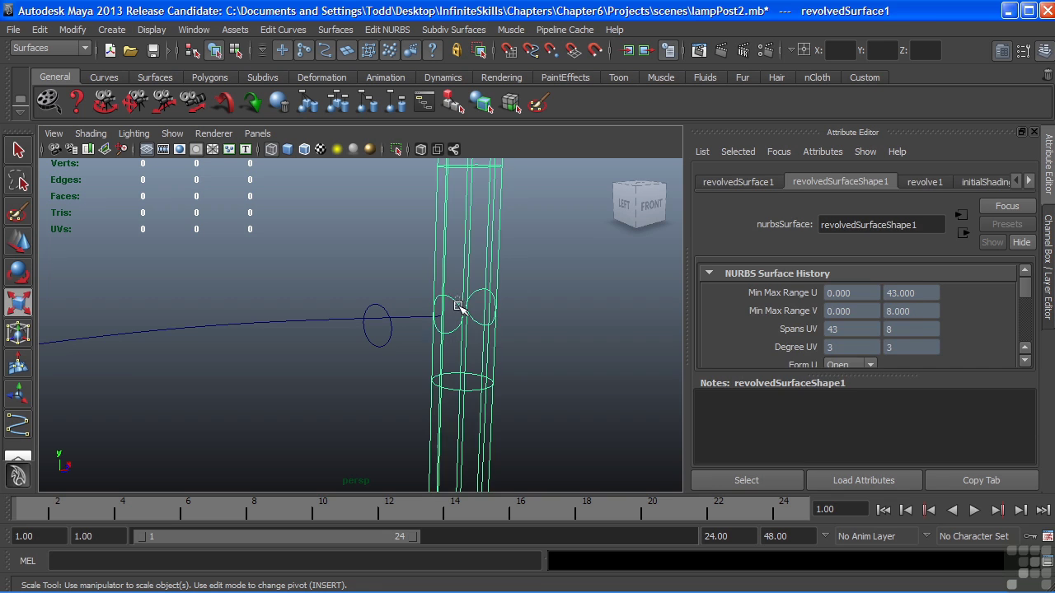
Pick the post's small circle as profile plus curve4 as path, then bring up the Surfaces menu
click(460, 305)
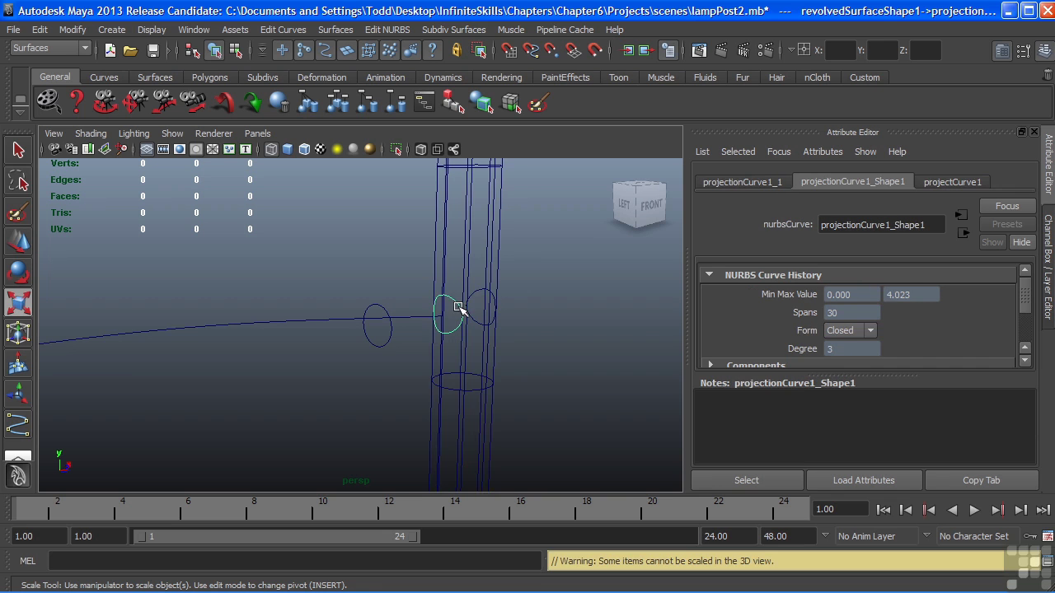
click(417, 318)
mouse_move(476, 316)
alt+mouse_down()
mouse_move(244, 311)
mouse_move(497, 313)
mouse_move(440, 306)
mouse_move(434, 316)
alt+mouse_up()
alt+right_drag(434, 316, 395, 313)
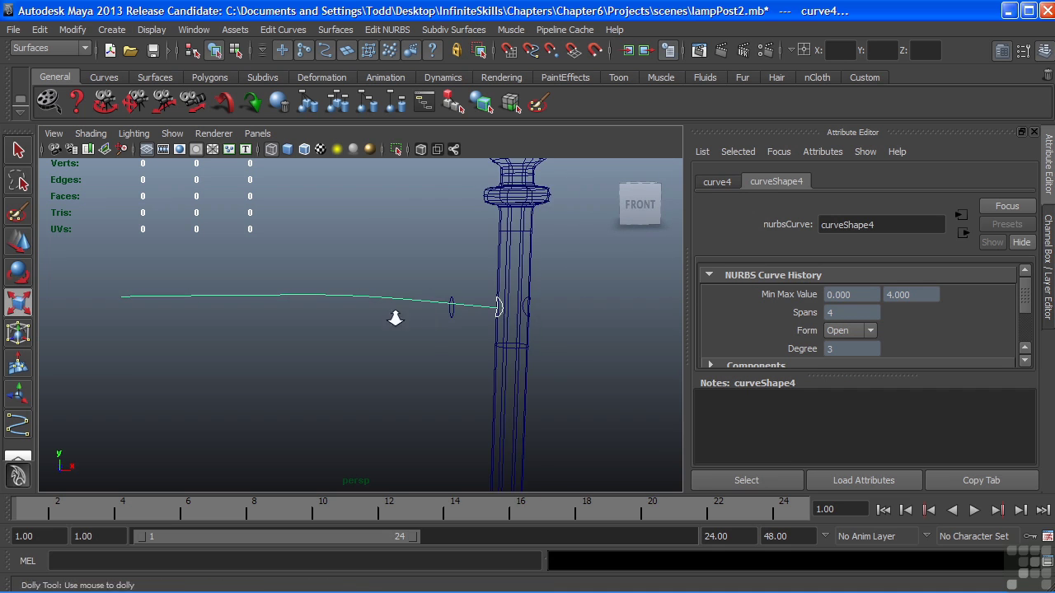
alt+drag(396, 313, 506, 302)
click(343, 30)
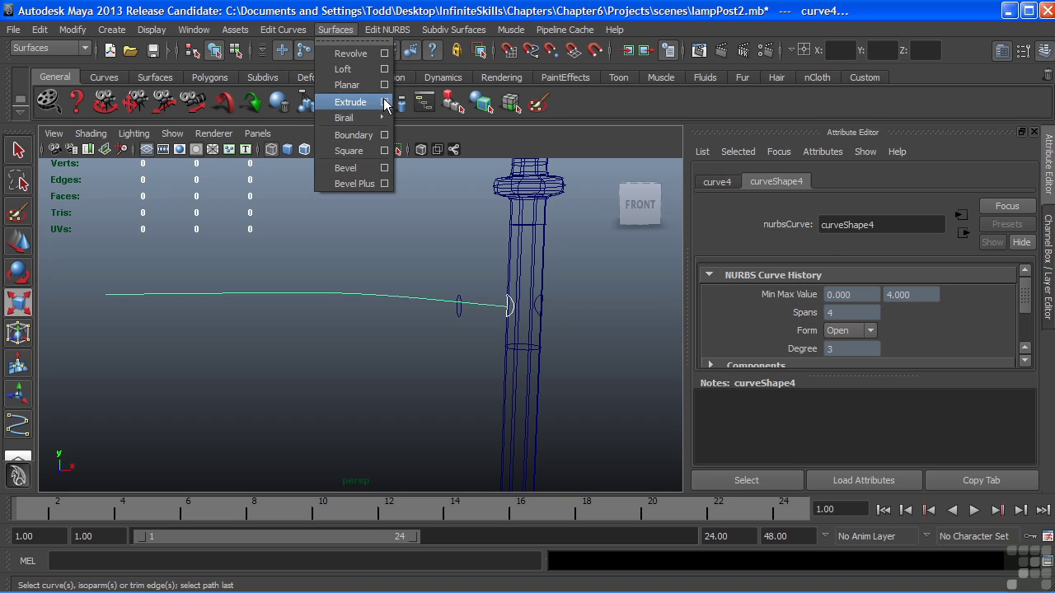
Extrude the circle along curve4 as a tube oriented to the path direction
click(384, 102)
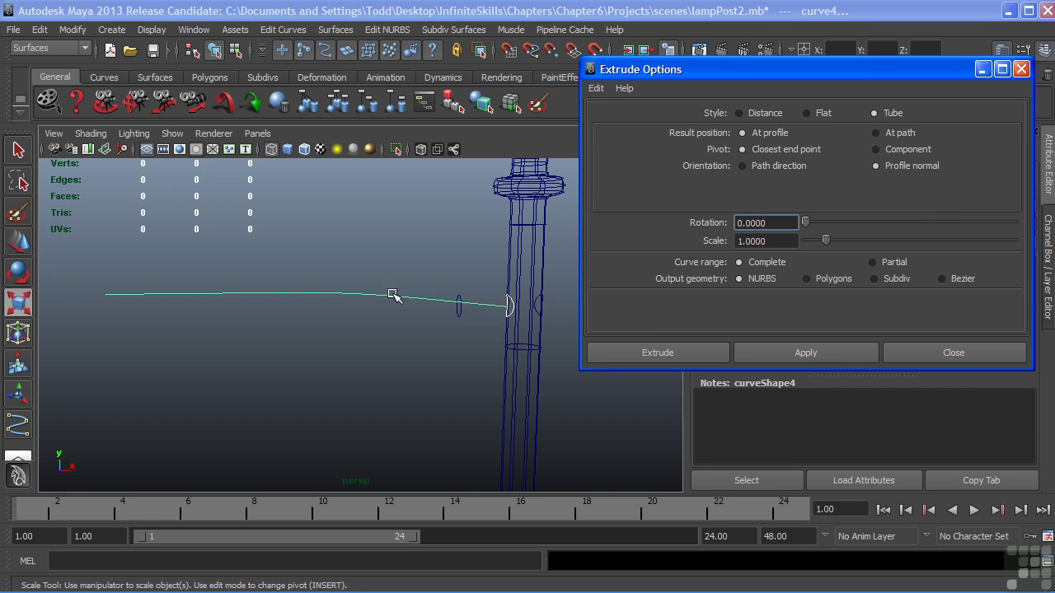
click(774, 166)
click(668, 354)
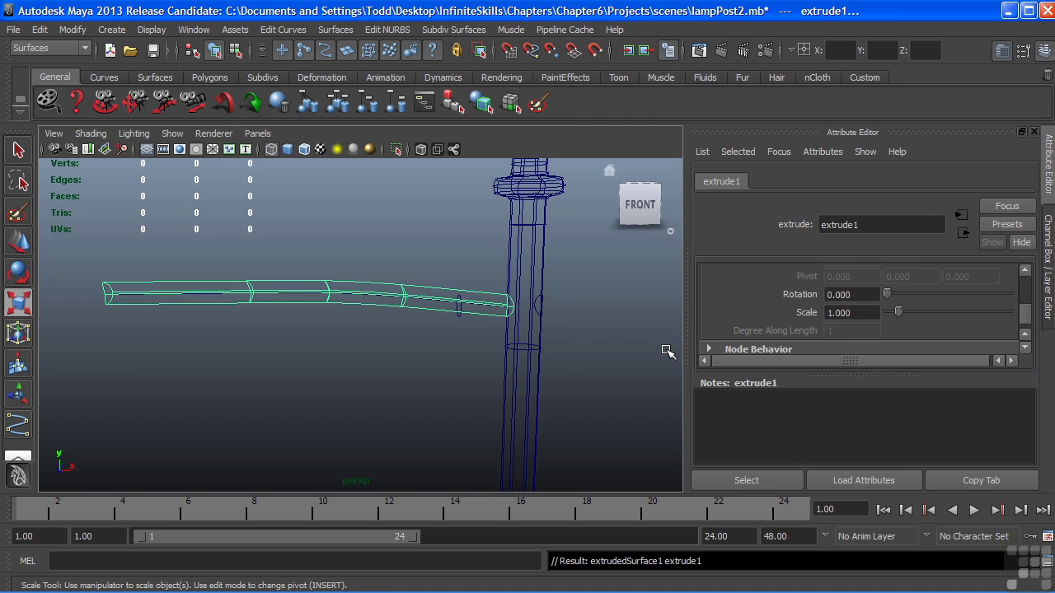
mouse_move(431, 332)
alt+mouse_down()
mouse_move(400, 327)
mouse_move(417, 332)
alt+mouse_up()
key(5)
mouse_move(483, 358)
alt+mouse_down()
mouse_move(440, 349)
mouse_move(466, 344)
mouse_move(271, 313)
alt+mouse_up()
alt+right_drag(271, 313, 413, 324)
mouse_move(431, 313)
alt+mouse_down()
mouse_move(447, 315)
mouse_move(398, 301)
mouse_move(424, 294)
alt+mouse_up()
key(r)
click(303, 292)
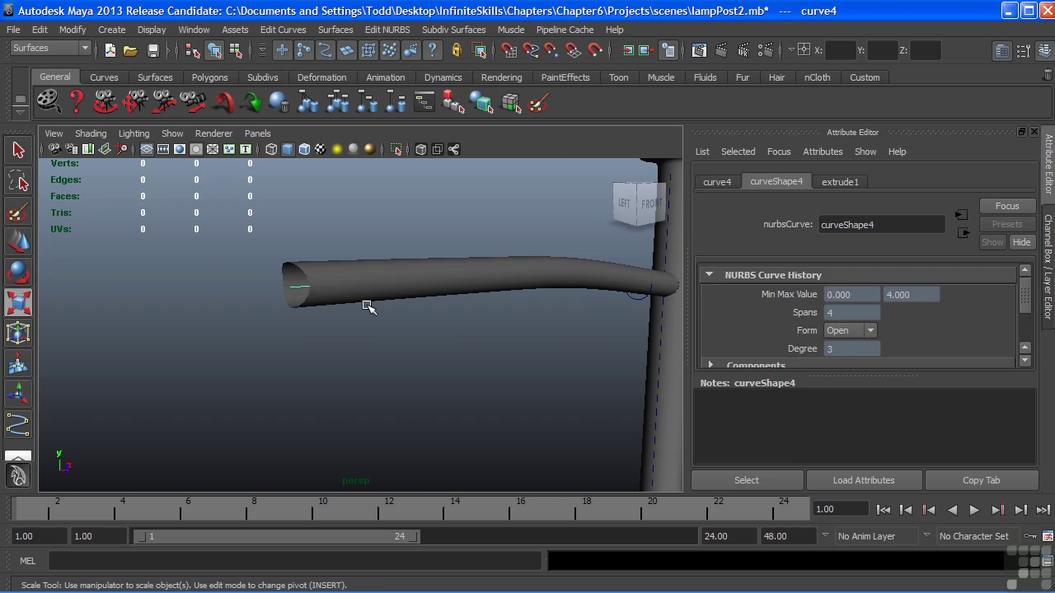
click(365, 306)
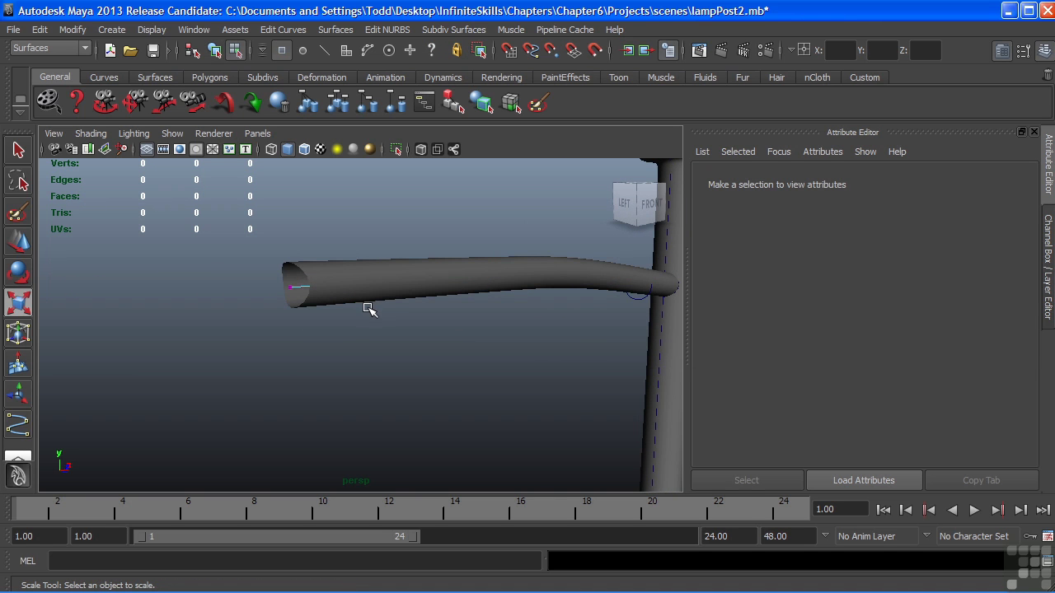
key(4)
alt+drag(513, 318, 387, 315)
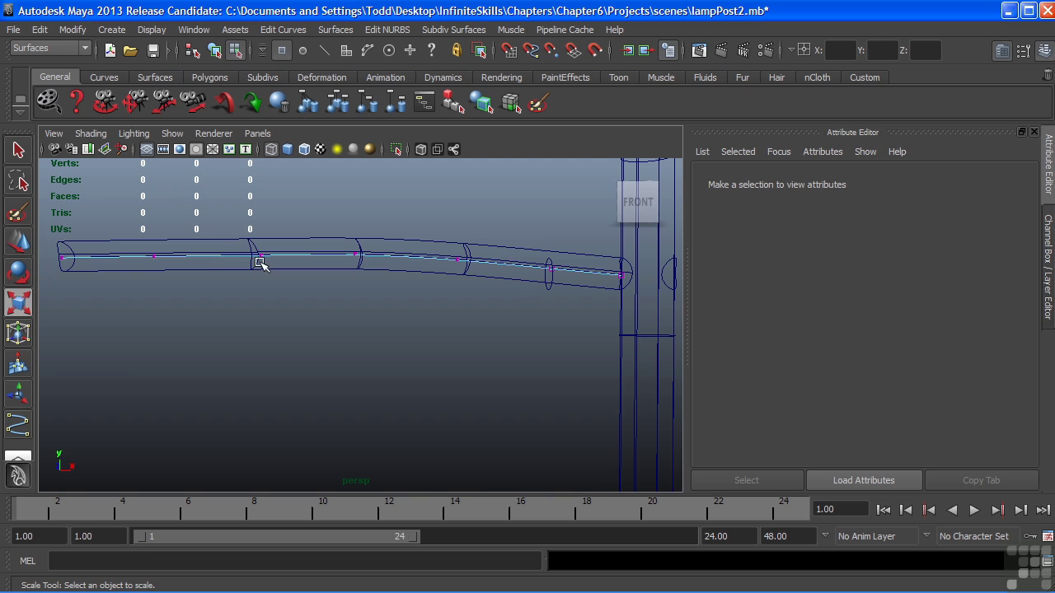
scroll(572, 261, down, 3)
alt+middle_drag(469, 266, 463, 268)
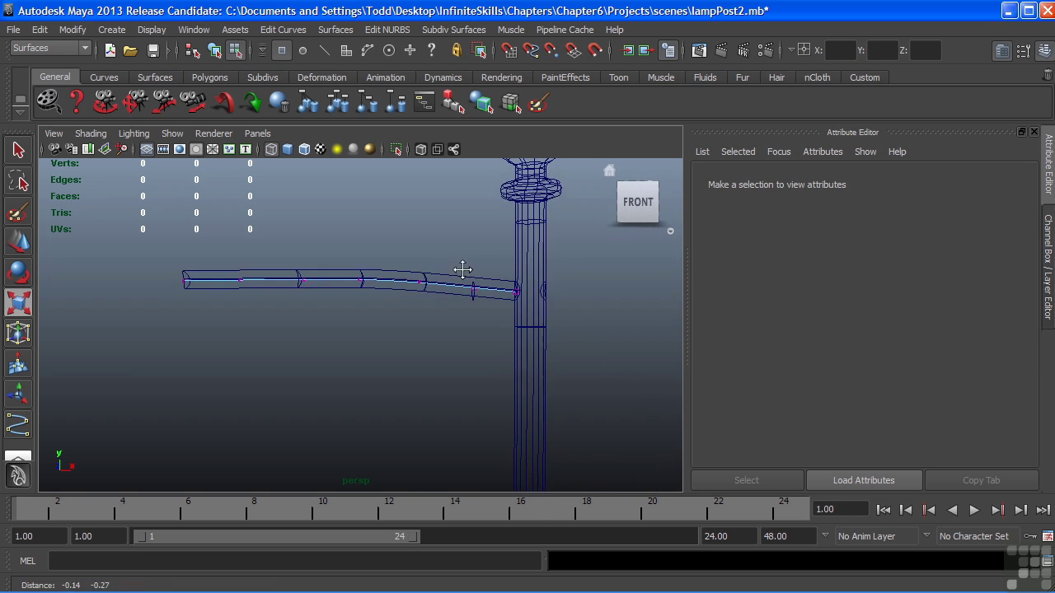
mouse_move(462, 269)
alt+mouse_down()
mouse_move(470, 245)
mouse_move(419, 273)
alt+mouse_up()
key(r)
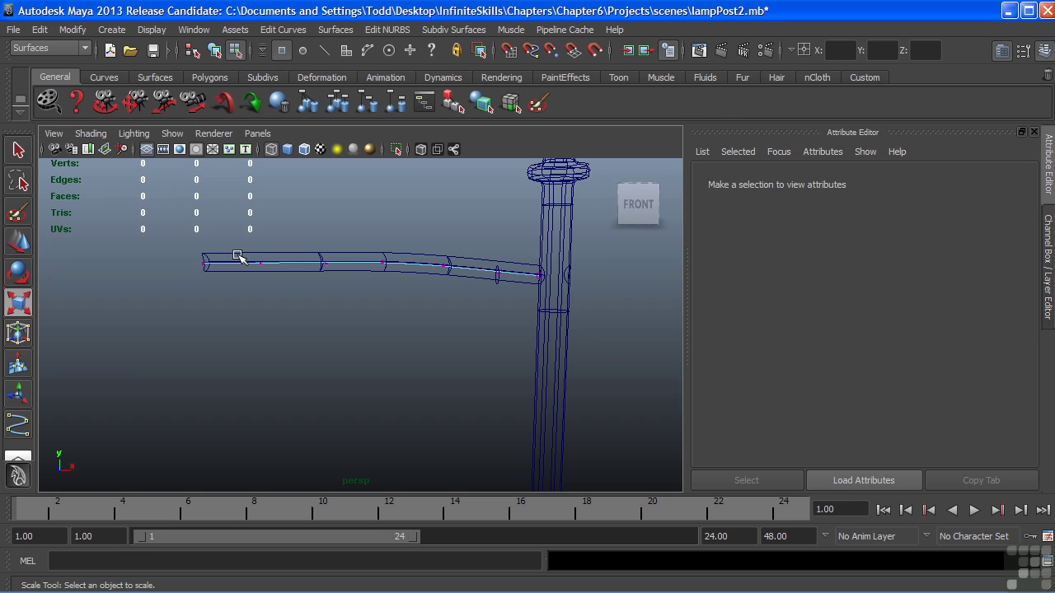
mouse_move(239, 257)
alt+mouse_down()
mouse_move(383, 318)
mouse_move(308, 288)
alt+mouse_up()
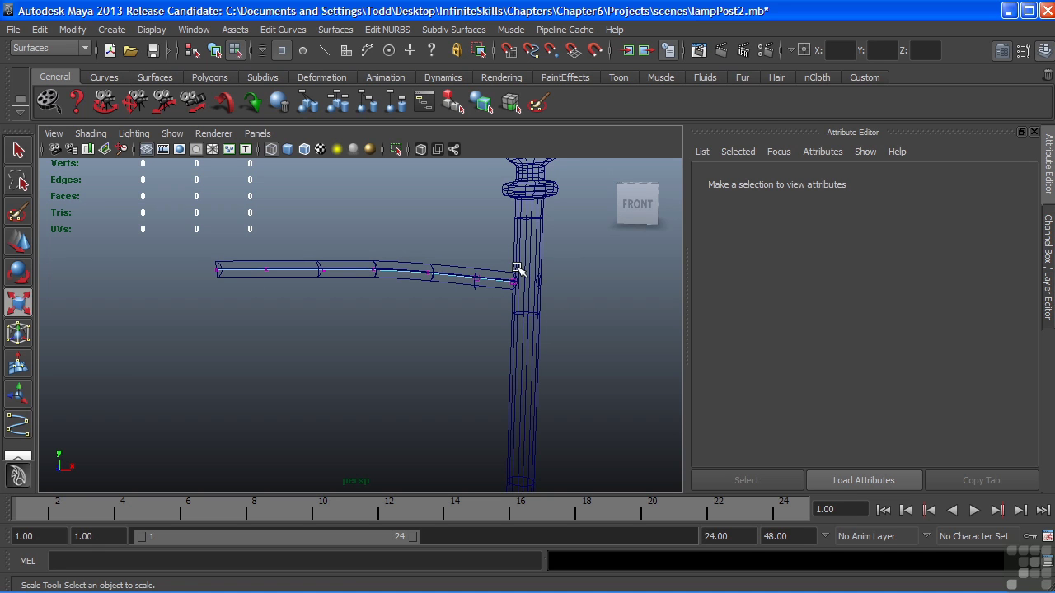
click(495, 285)
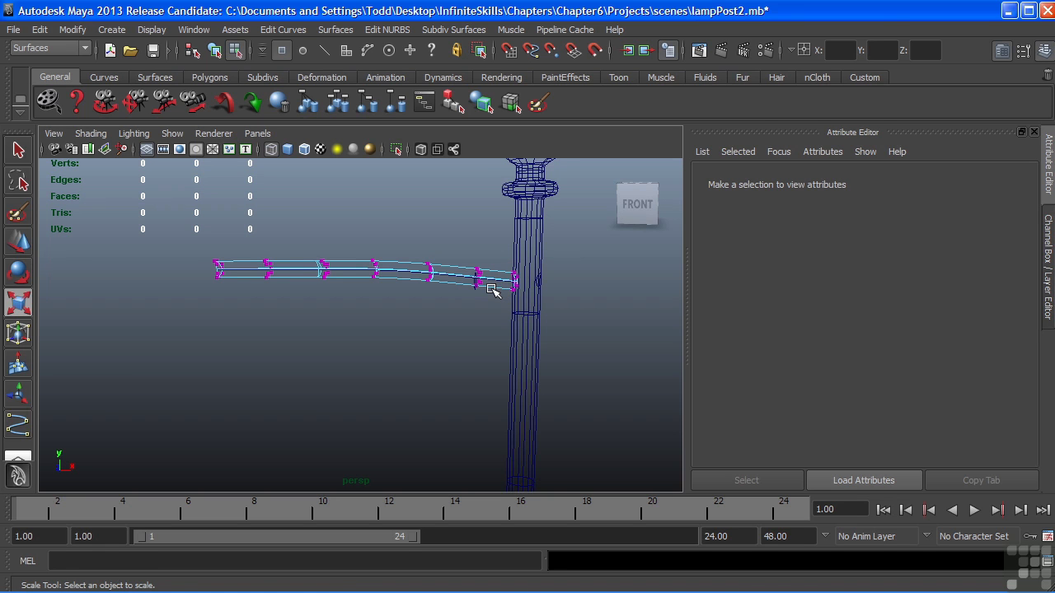
Set the extrude1 Scale to 0.6 so the arm tube tapers toward its tip
click(492, 290)
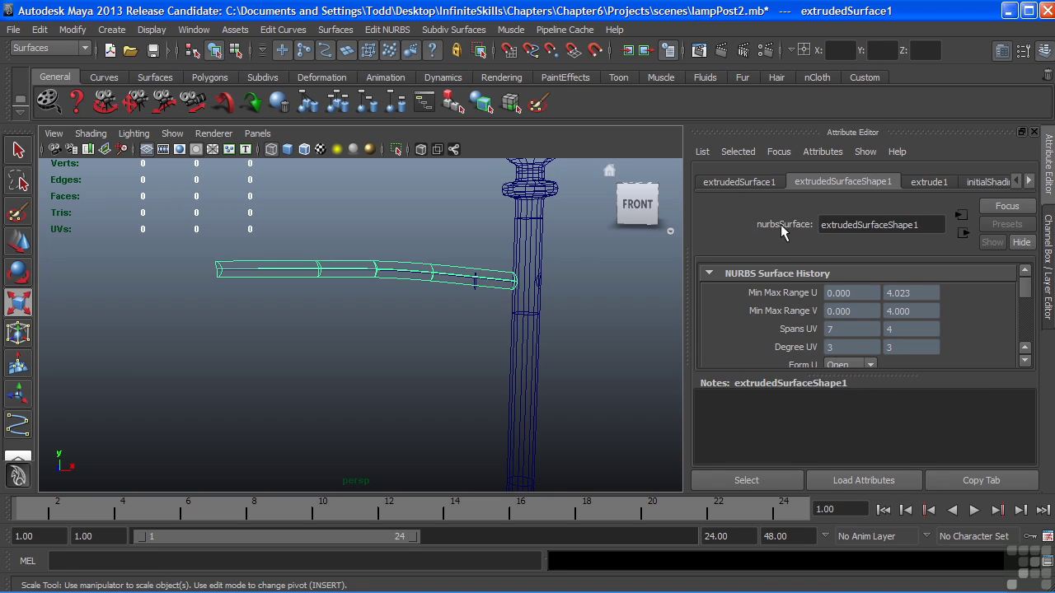
click(931, 183)
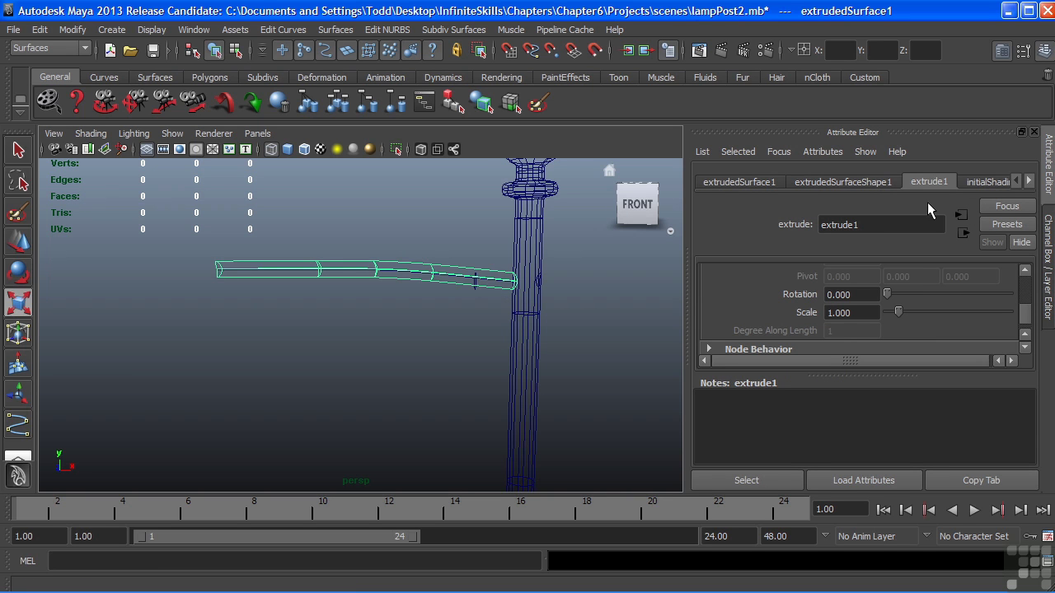
drag(1023, 314, 972, 314)
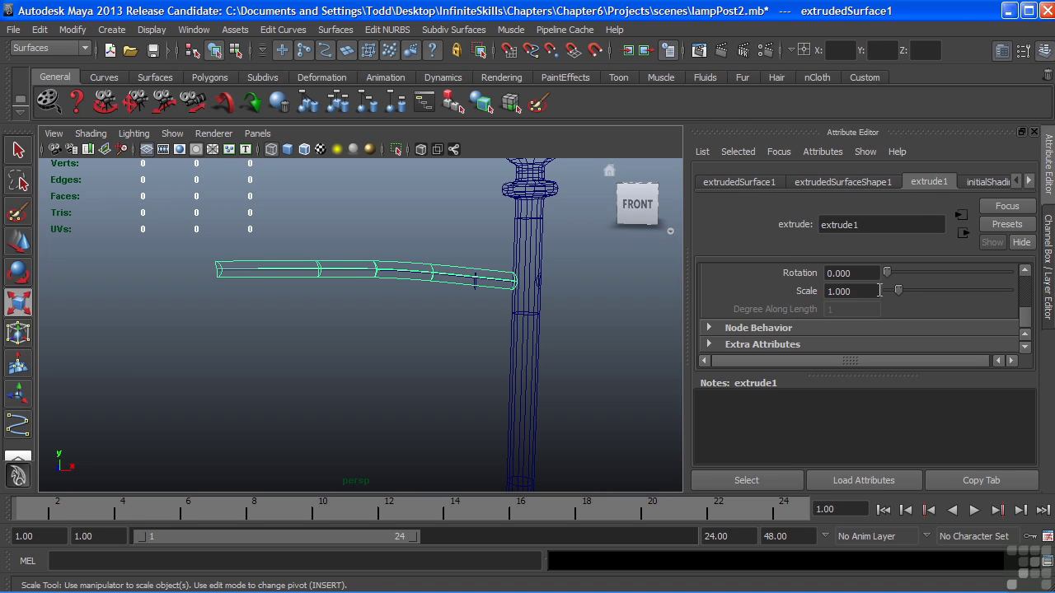
mouse_move(898, 292)
mouse_down()
mouse_move(889, 287)
mouse_move(962, 289)
mouse_move(894, 290)
mouse_up()
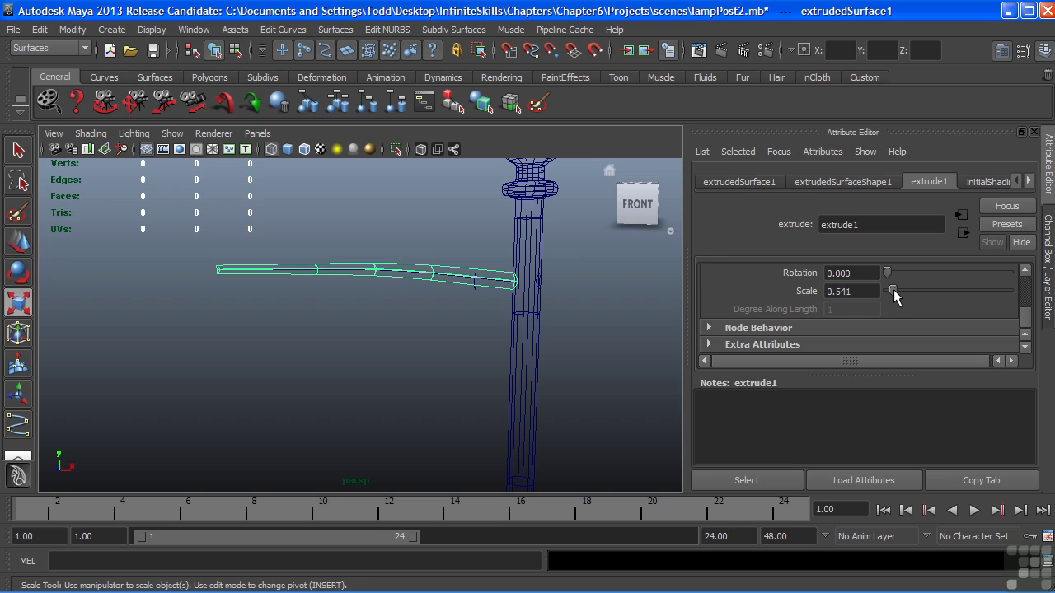
double_click(857, 292)
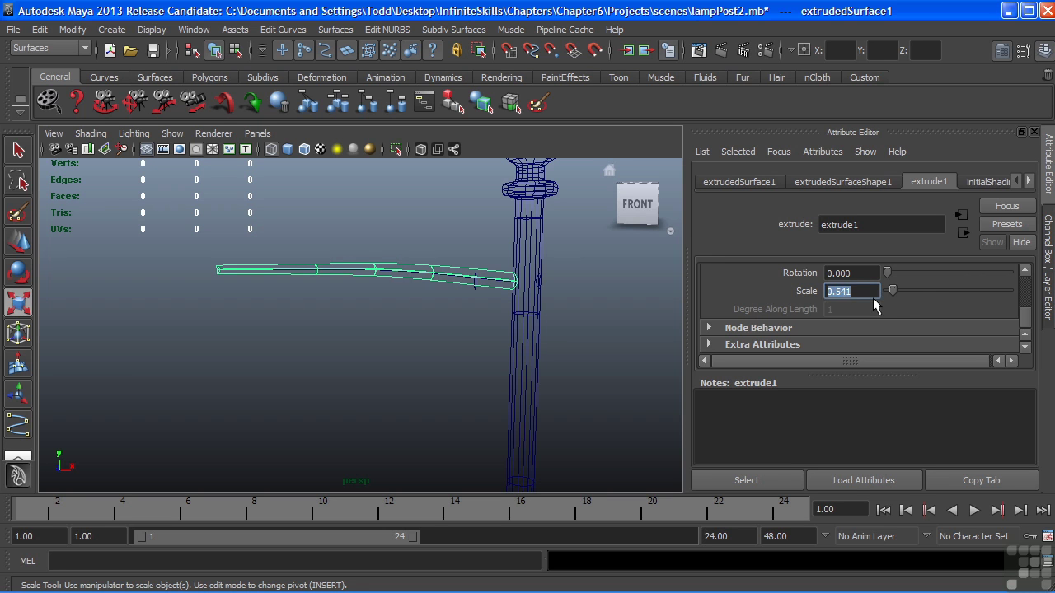
text(0.6)
key(Return)
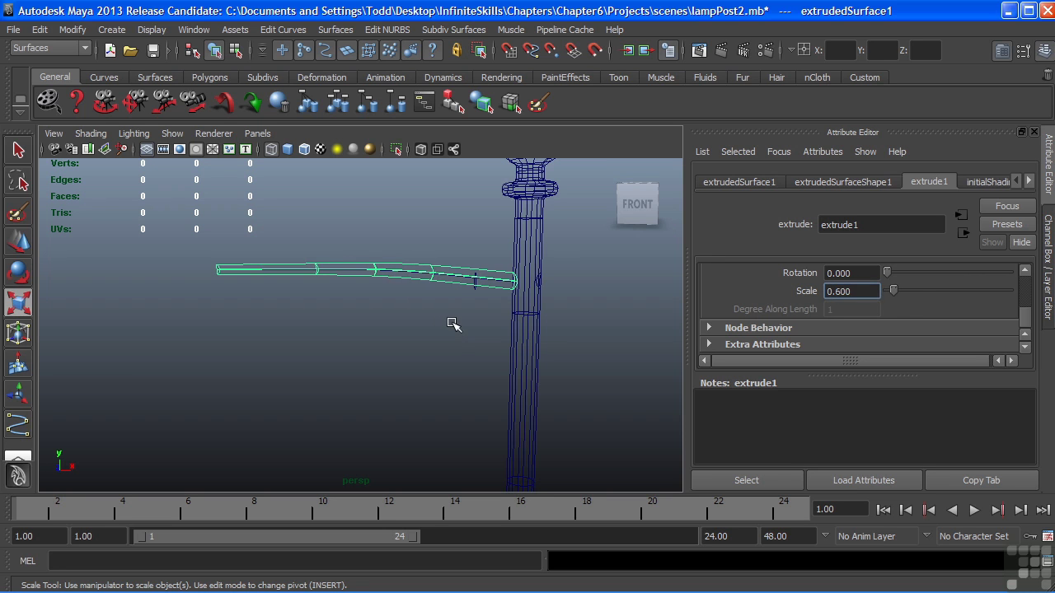
Deselect the arm and zoom and orbit to inspect the tapered tube
click(452, 324)
scroll(470, 338, down, 3)
scroll(395, 280, down, 3)
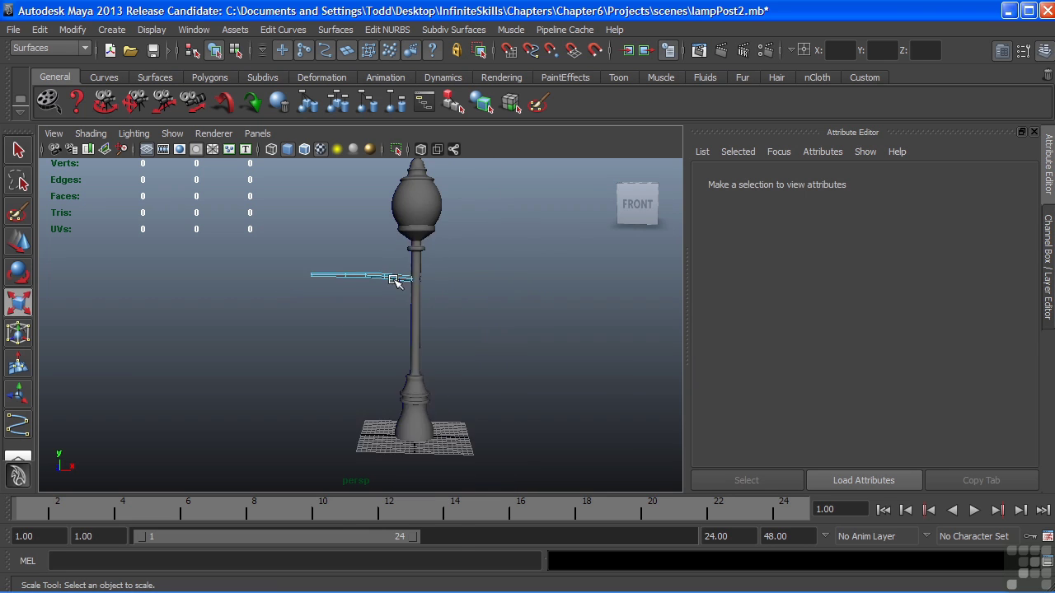
right_drag(394, 279, 439, 262)
mouse_move(390, 319)
alt+mouse_down()
mouse_move(514, 327)
mouse_move(464, 322)
alt+mouse_up()
key(r)
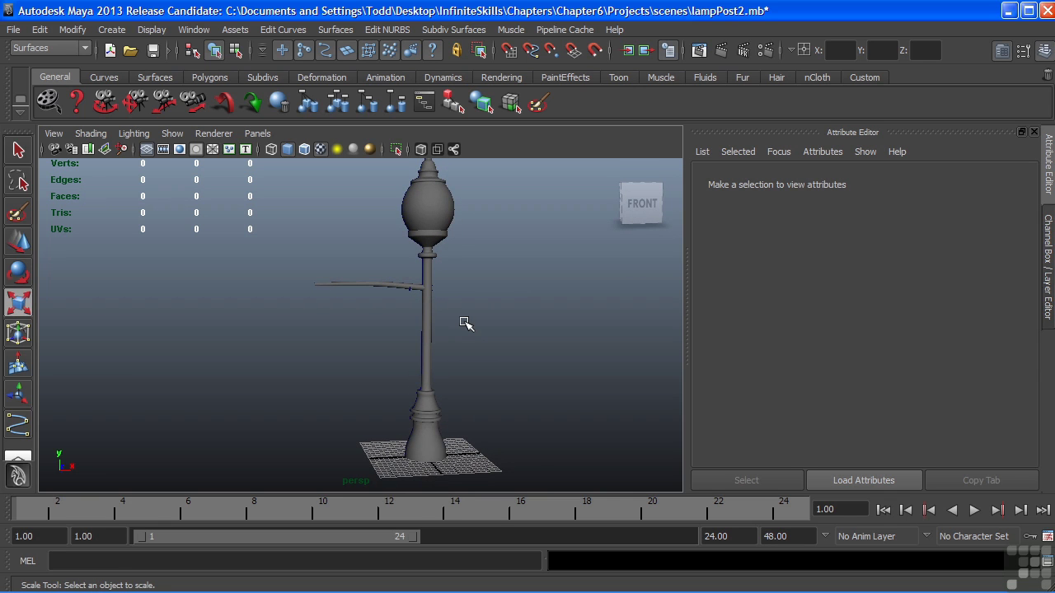